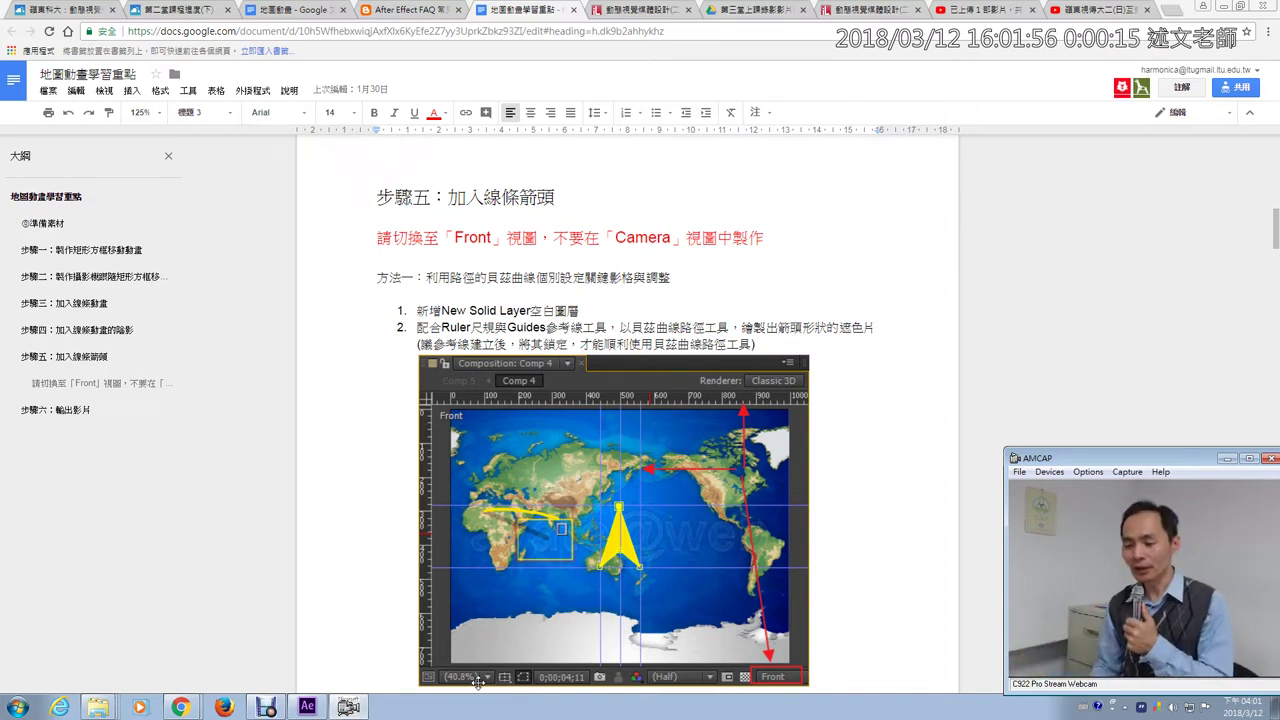
- Read the step-five arrow instructions in the map animation notes, comparing the Front view requirement with the composition in After Effects
left_click(369, 240)
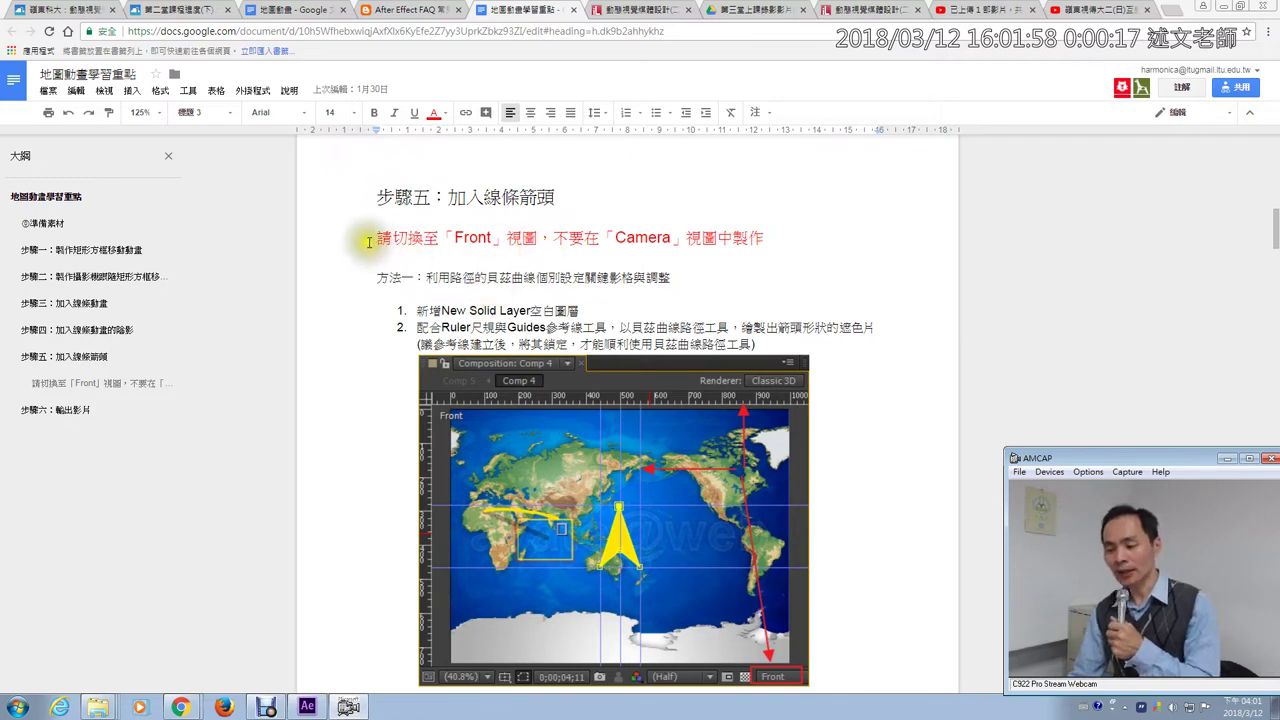
left_click_drag(369, 240, 718, 237)
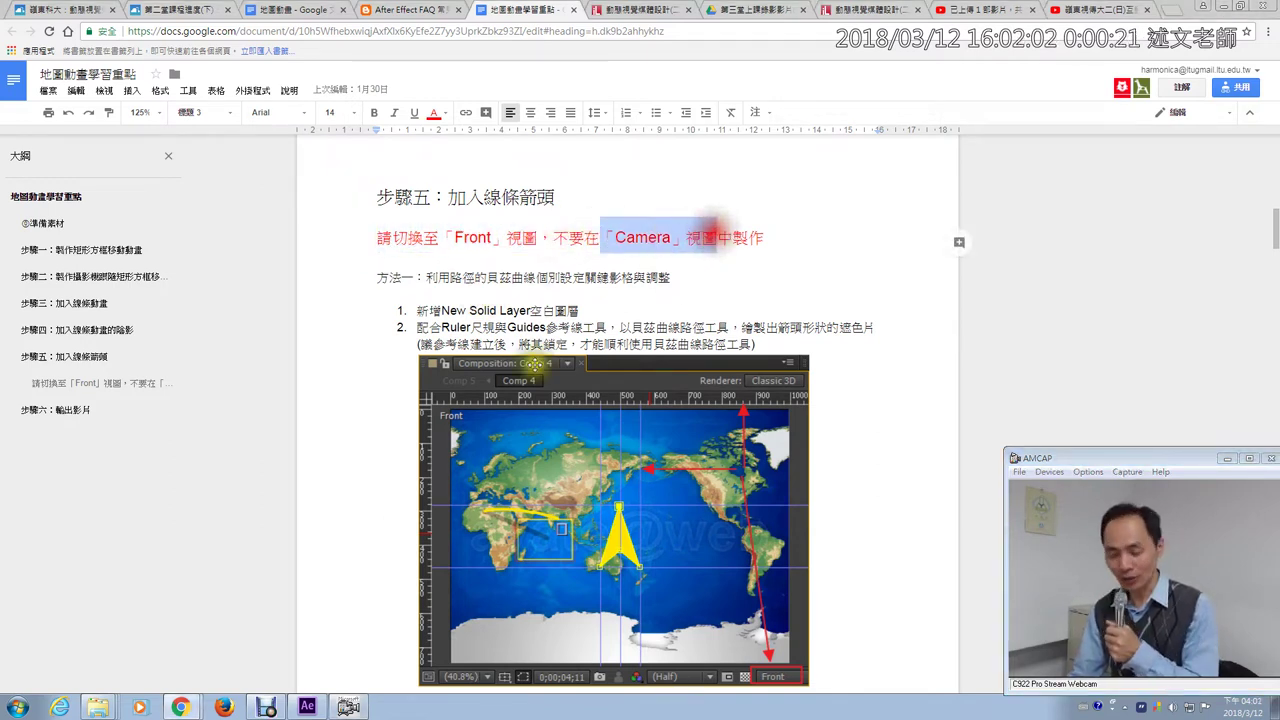
left_click(307, 707)
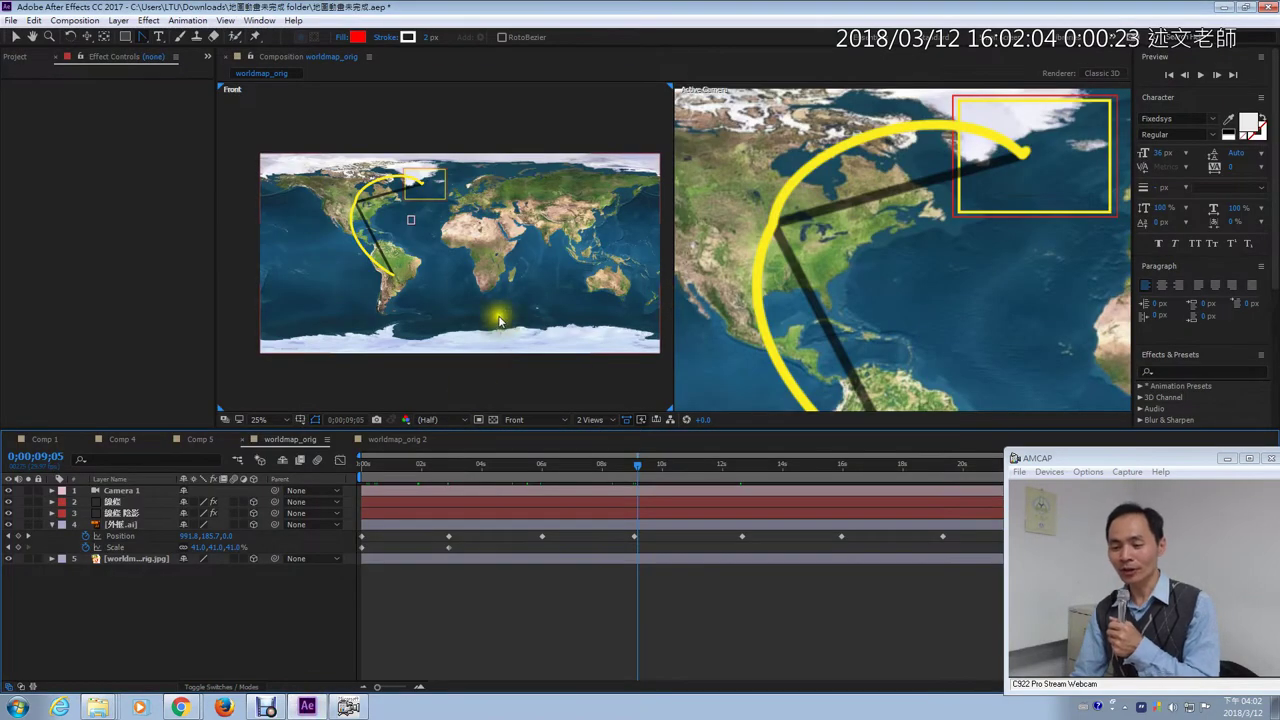
left_click(328, 107)
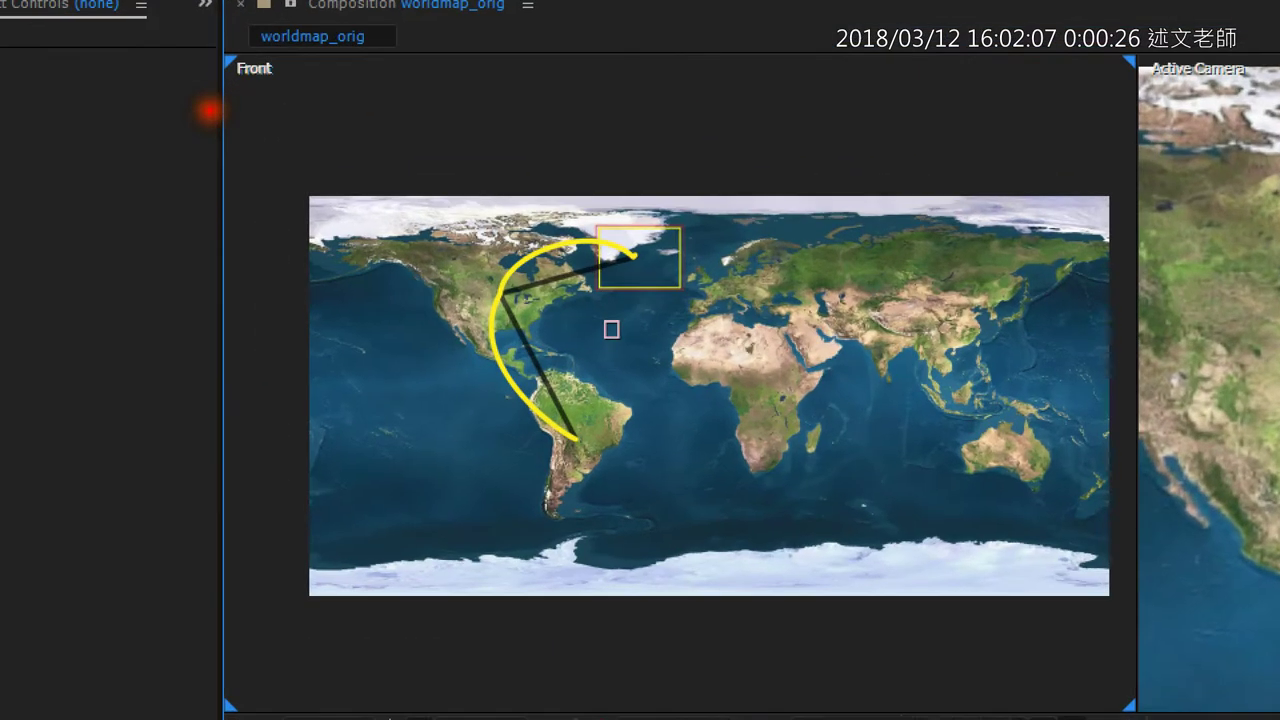
mouse_move(227, 109)
left_mouse_down()
mouse_move(214, 68)
mouse_move(268, 97)
mouse_move(211, 123)
left_mouse_up()
key("Escape")
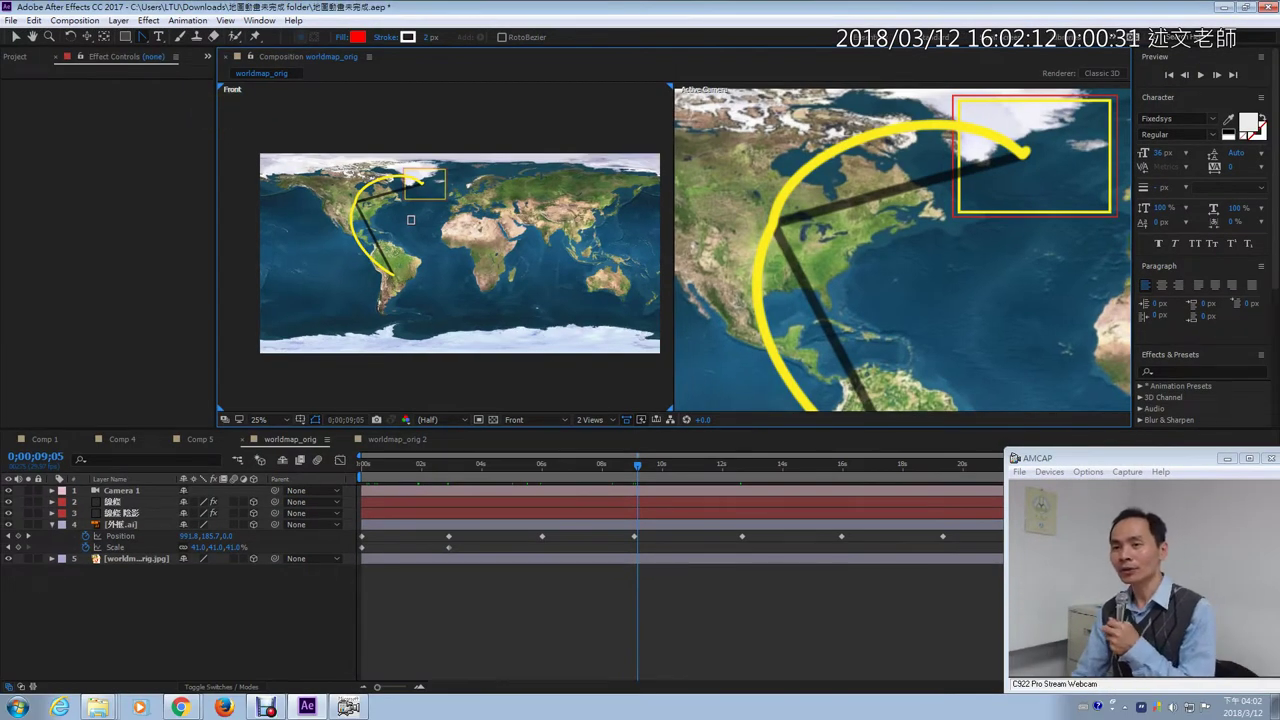
left_click(205, 670)
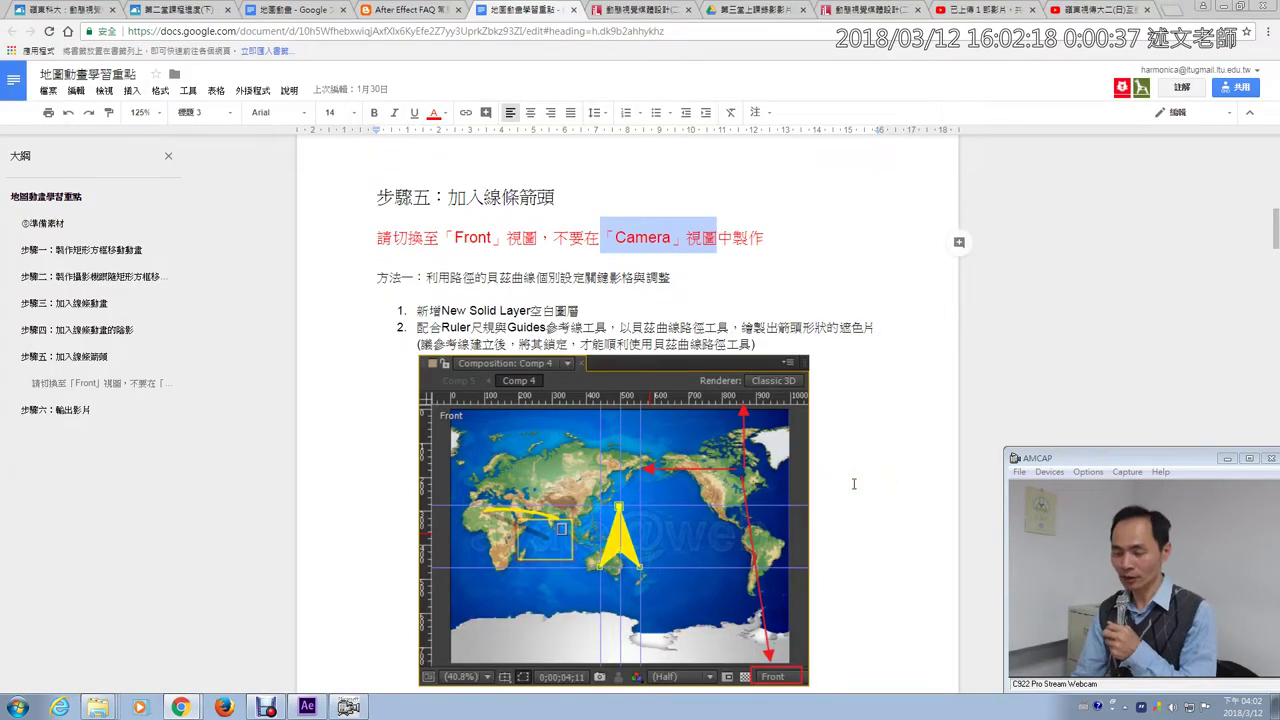
scroll(853, 483, "down", 1)
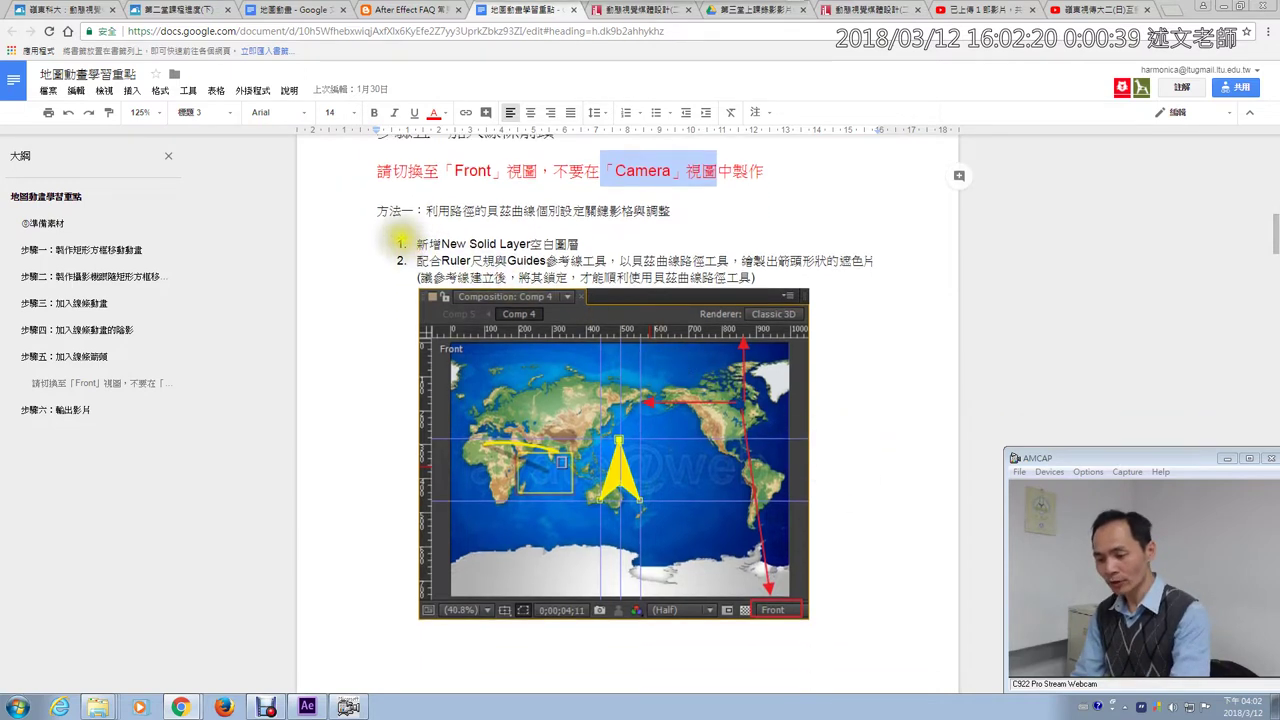
left_click_drag(373, 318, 412, 384)
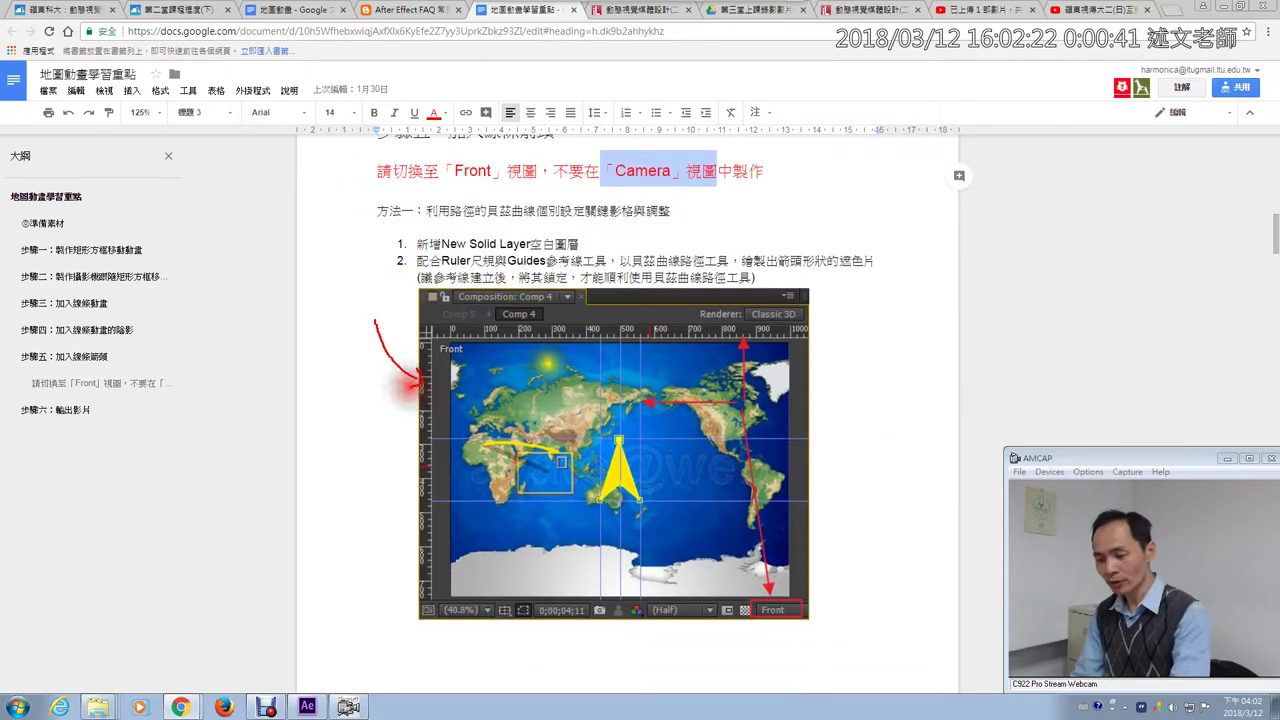
mouse_move(530, 337)
left_mouse_down()
mouse_move(580, 372)
mouse_move(575, 388)
left_mouse_up()
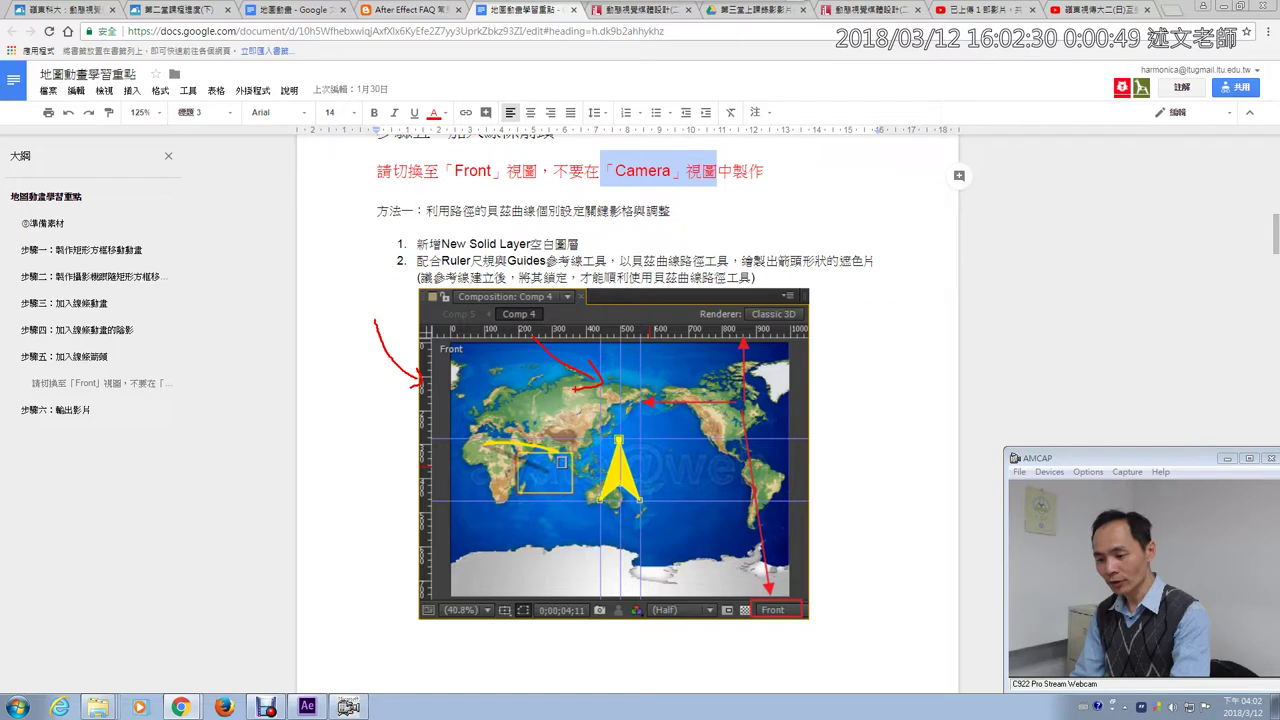
key("Escape")
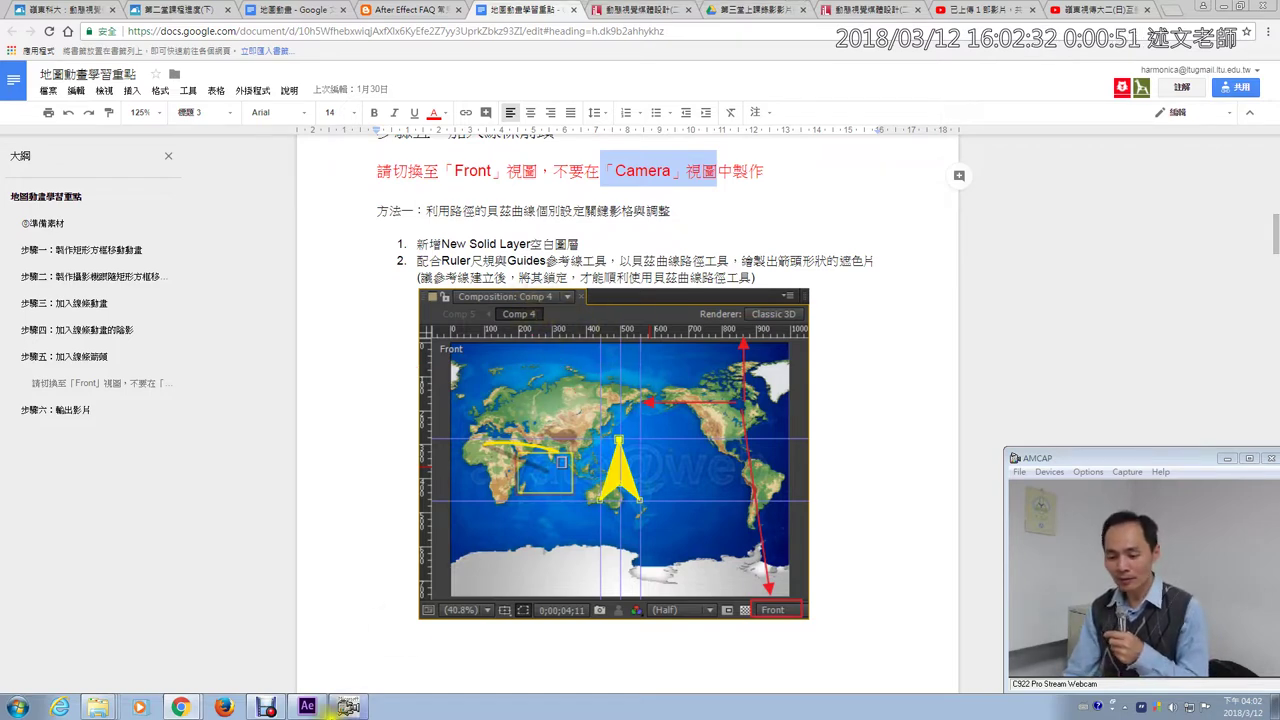
- Switch to After Effects and show the rulers in the worldmap_orig composition's Front view
left_click(310, 709)
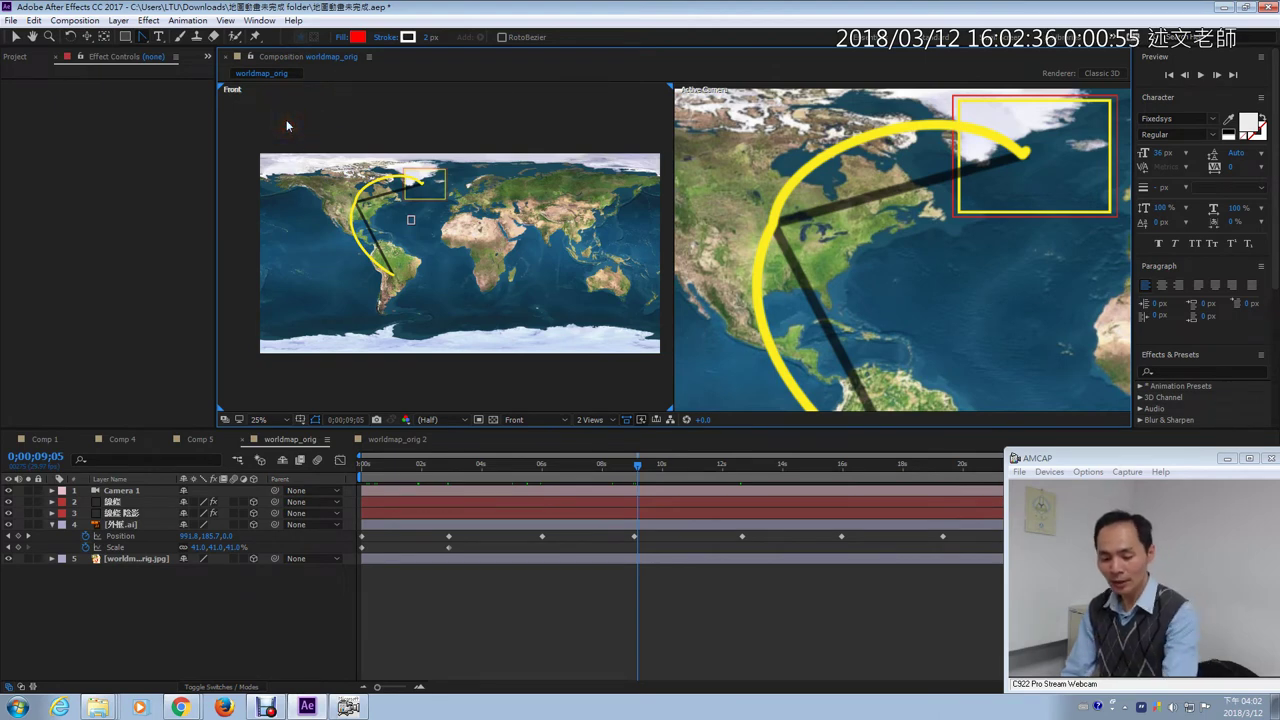
mouse_move(229, 106)
left_mouse_down()
mouse_move(245, 68)
mouse_move(230, 118)
left_mouse_up()
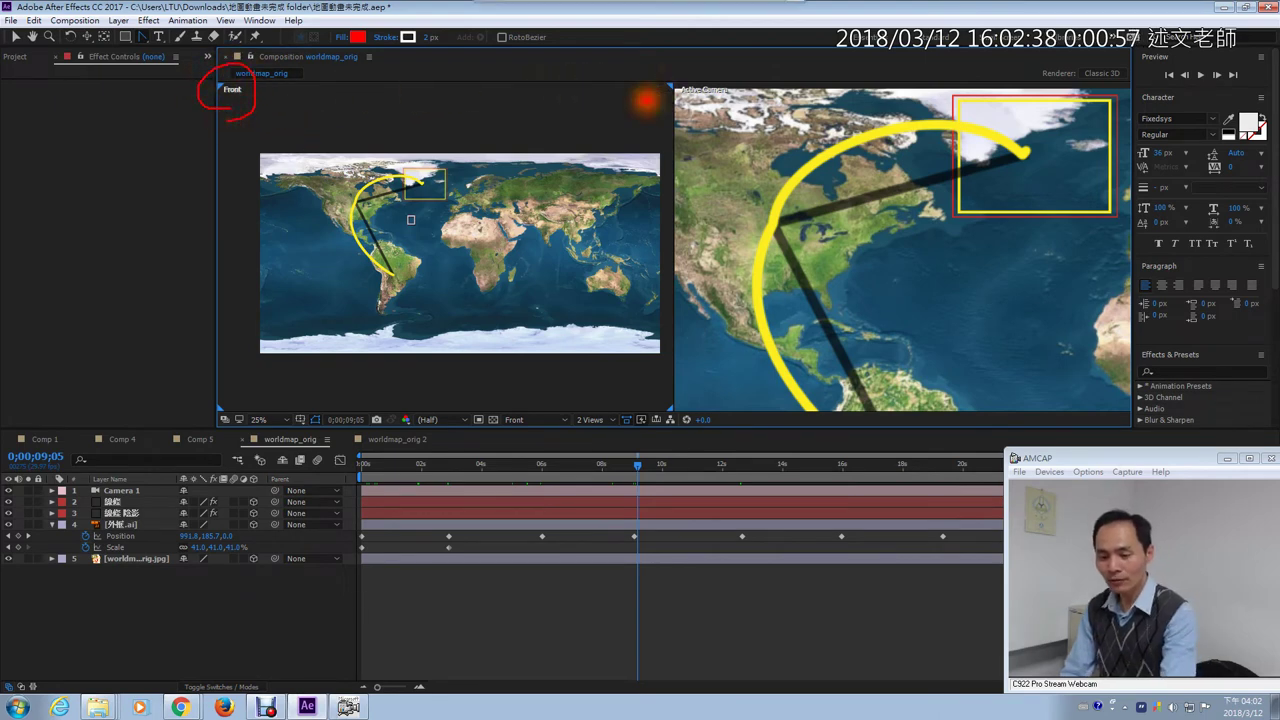
mouse_move(643, 75)
left_mouse_down()
mouse_move(629, 123)
mouse_move(600, 125)
left_mouse_up()
left_click_drag(248, 8, 200, 50)
key("Escape")
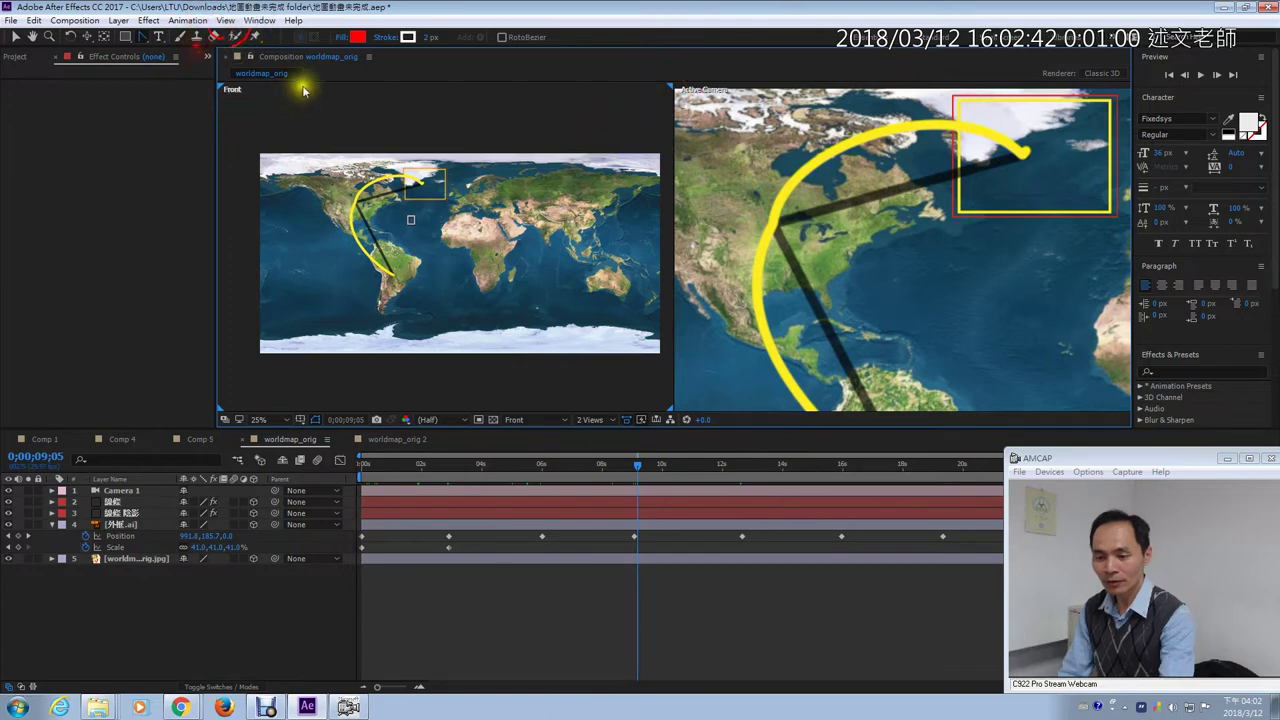
left_click(226, 21)
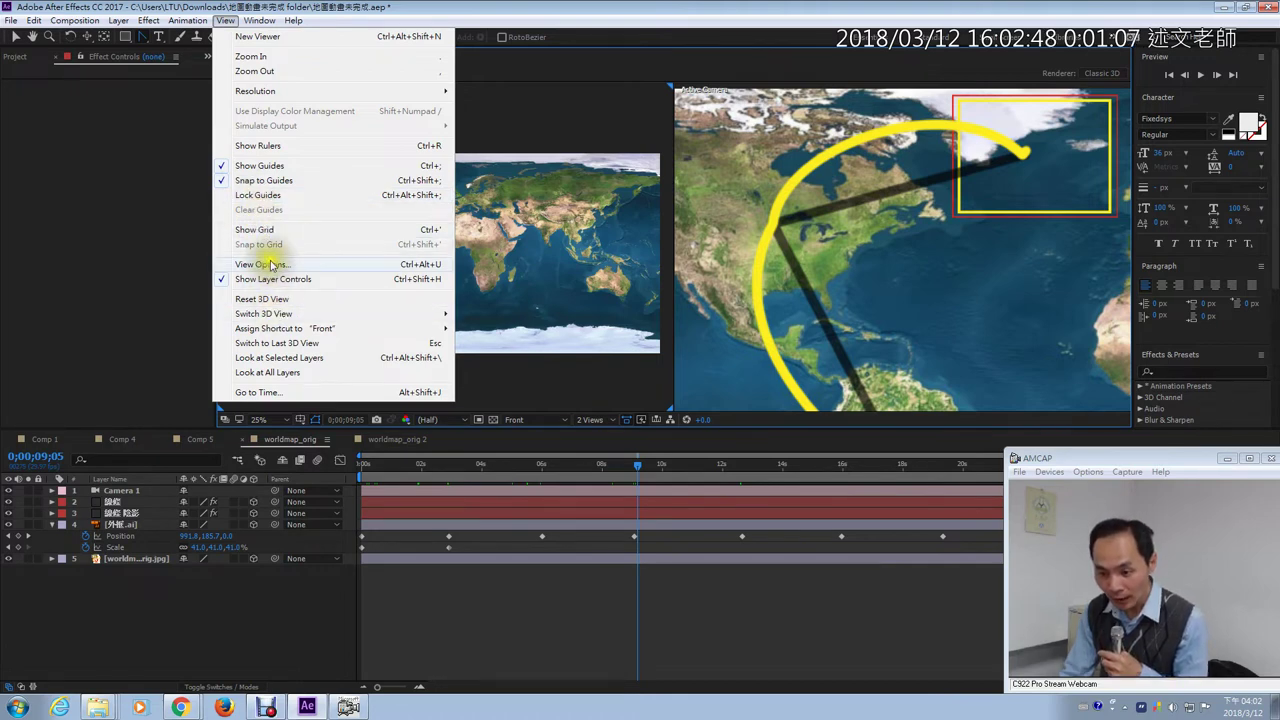
left_click(286, 149)
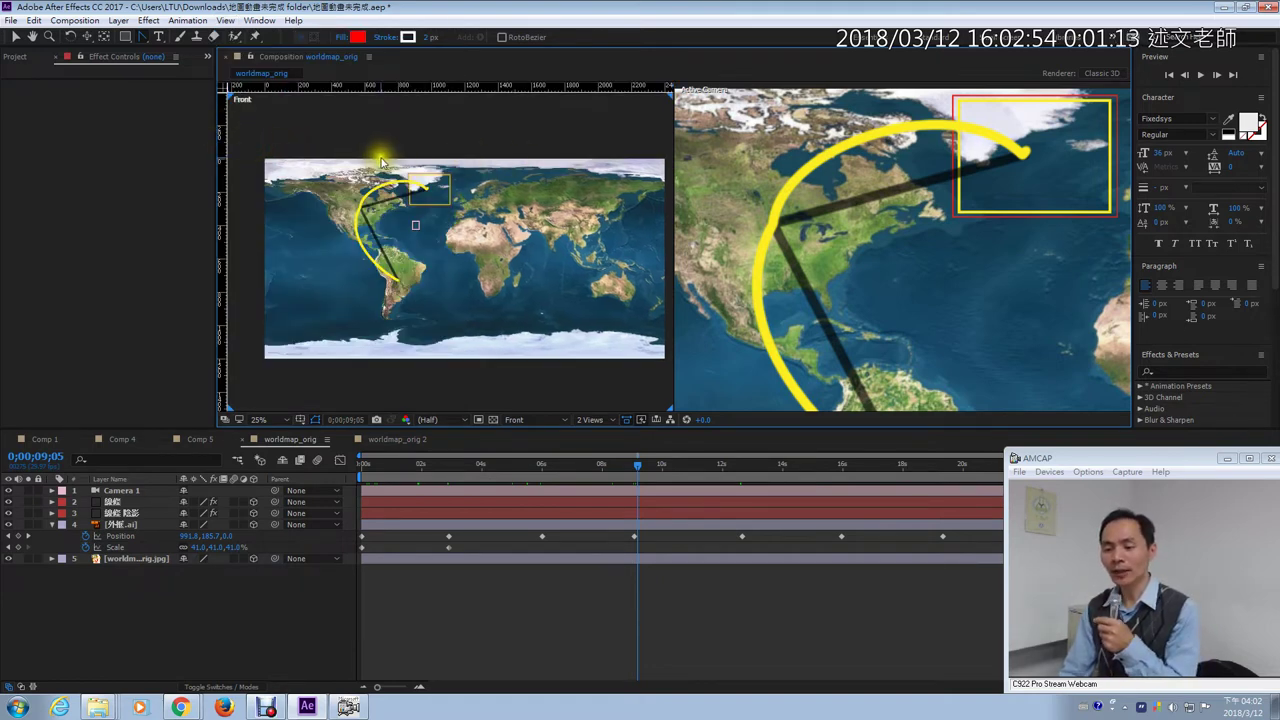
- Create a 2400 x 1200 px solid layer in the yellow sampled from the route line and make it a 3D layer
left_click(118, 20)
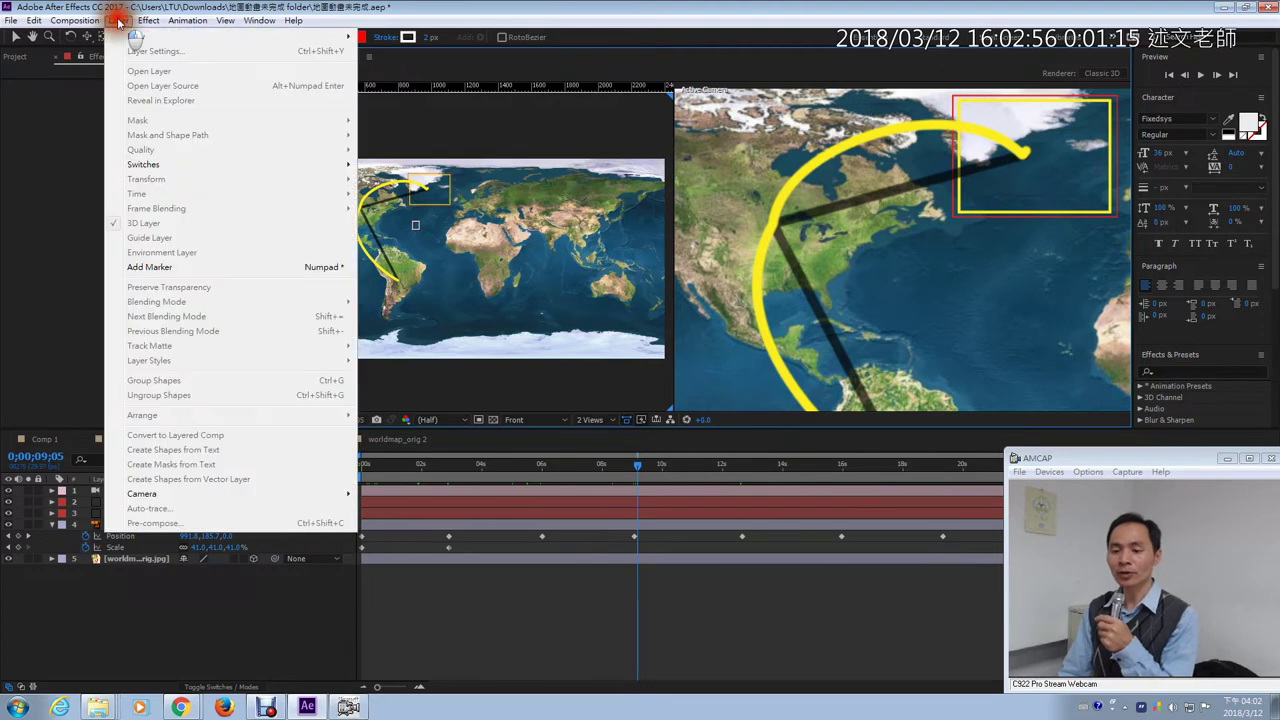
mouse_move(131, 40)
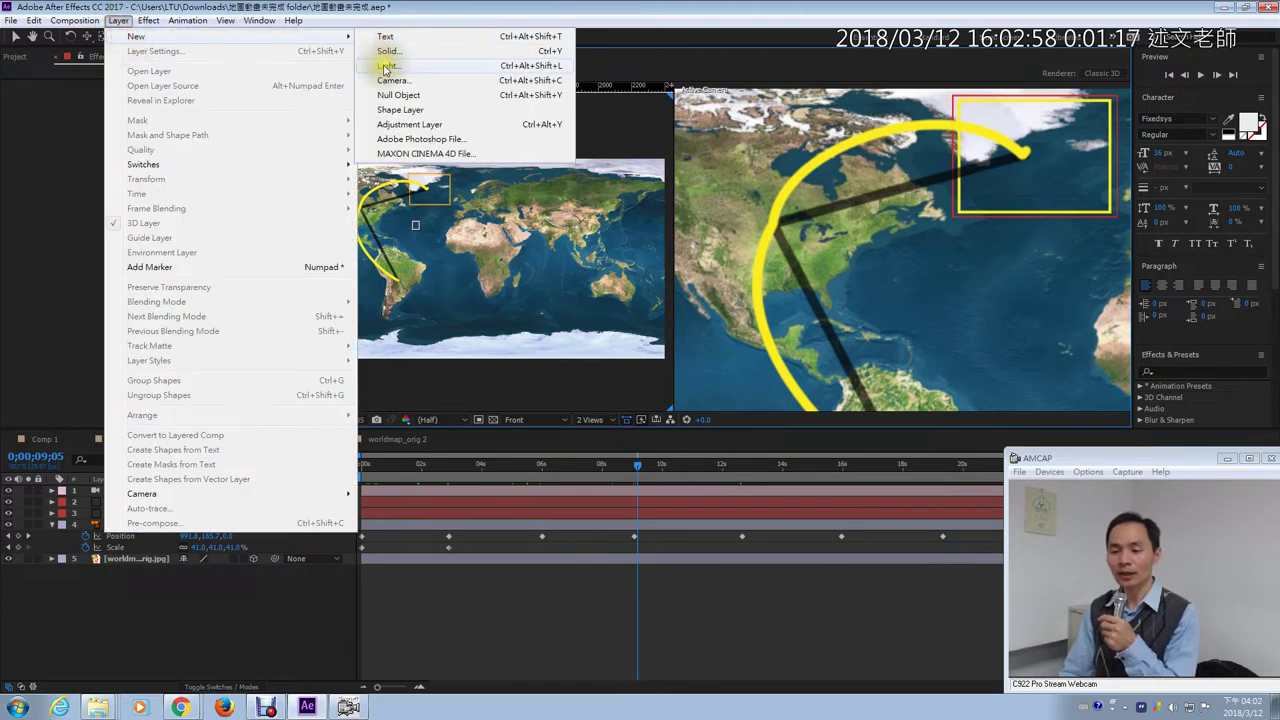
left_click(388, 50)
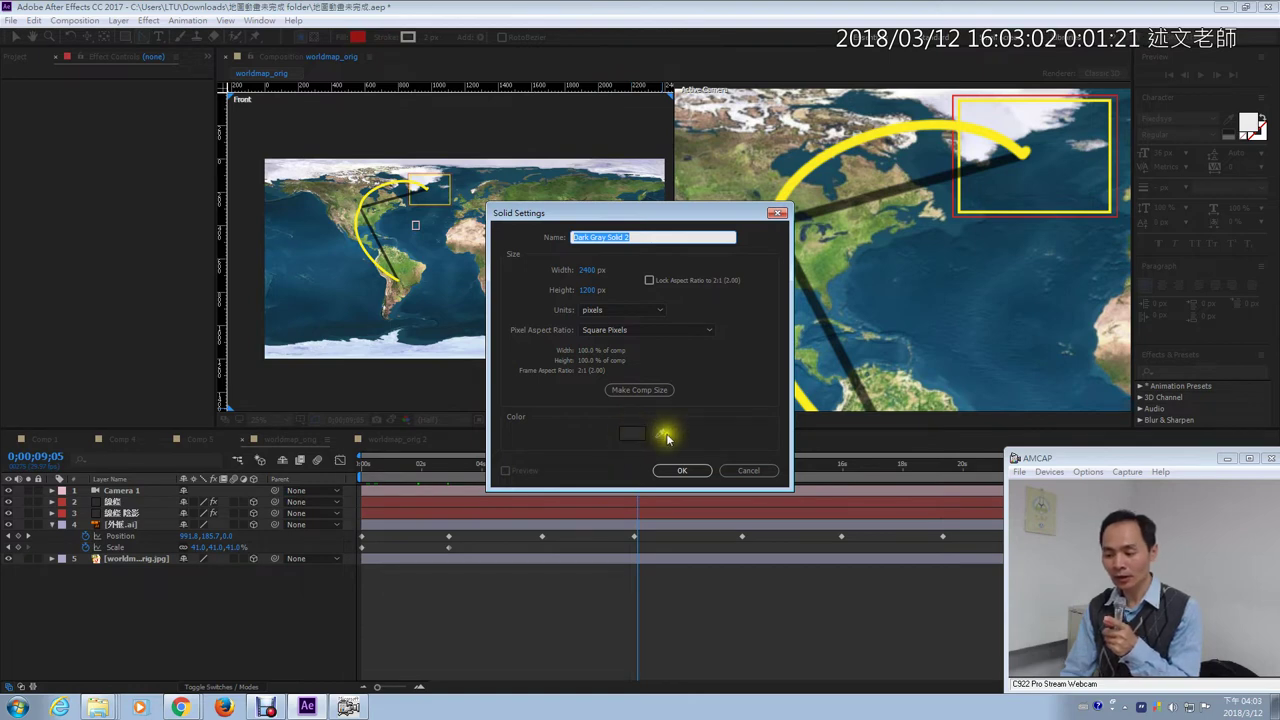
left_click(659, 434)
left_click(802, 178)
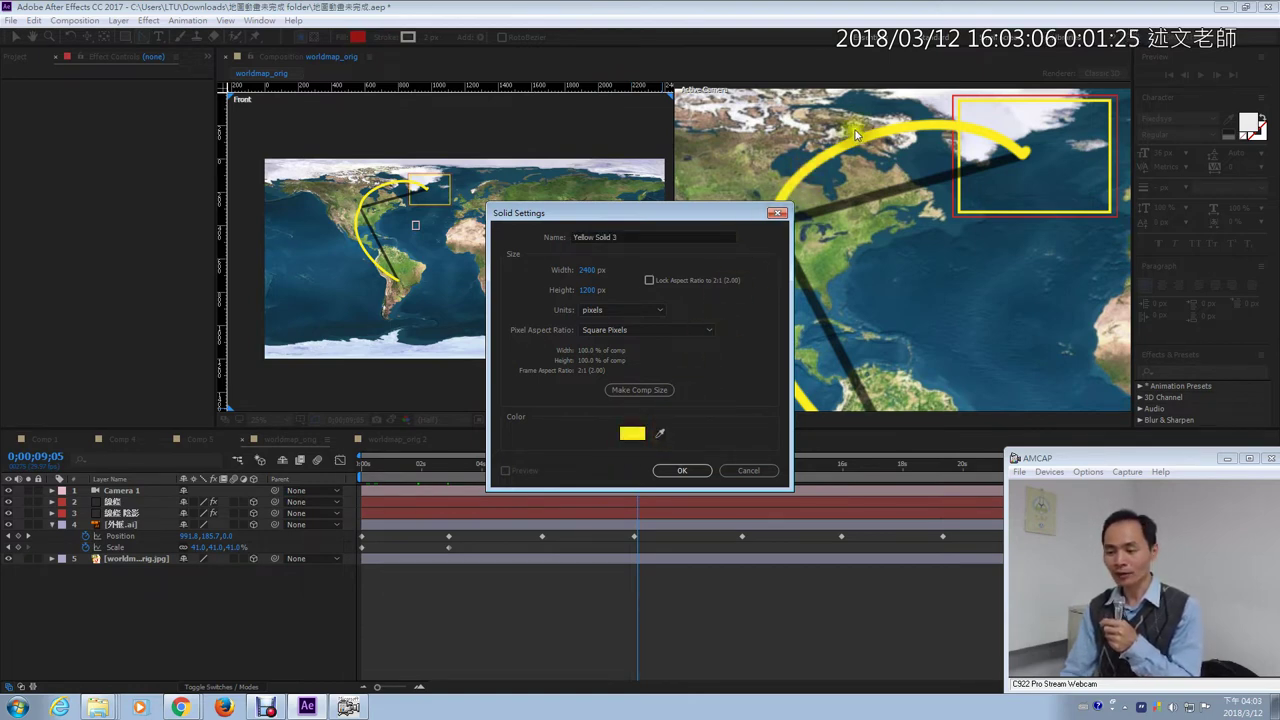
left_click(684, 471)
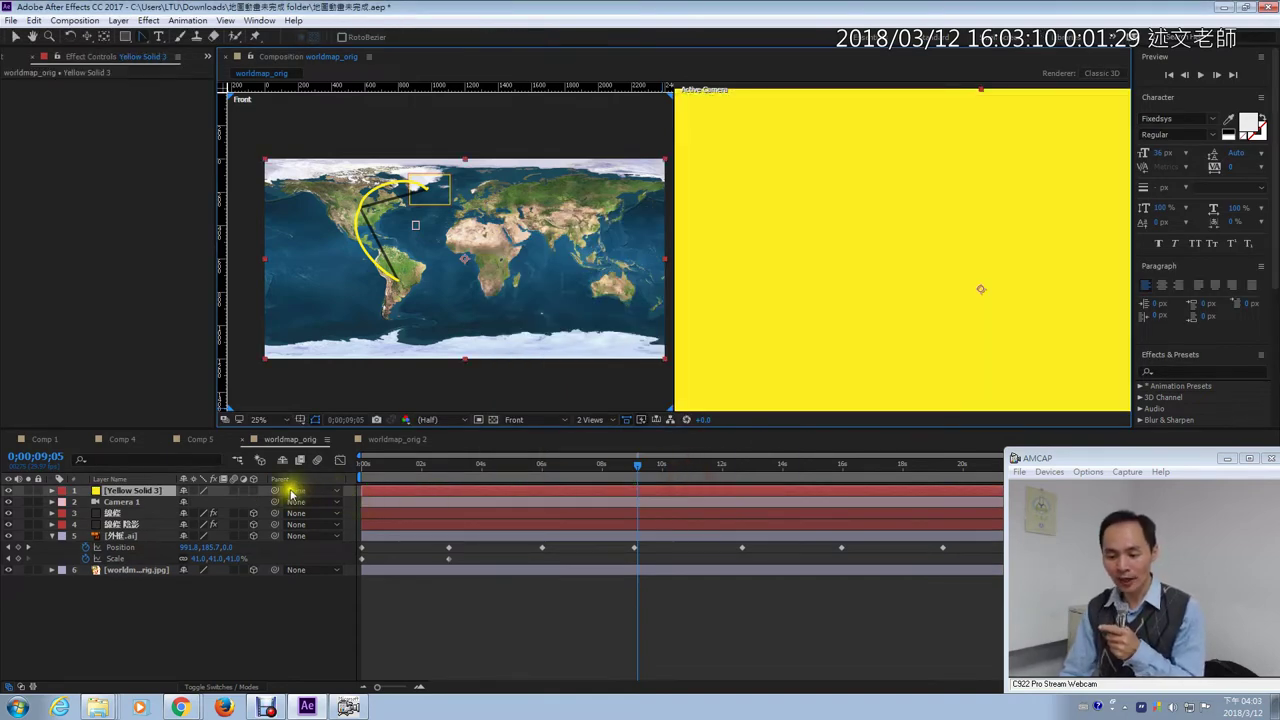
left_click(254, 491)
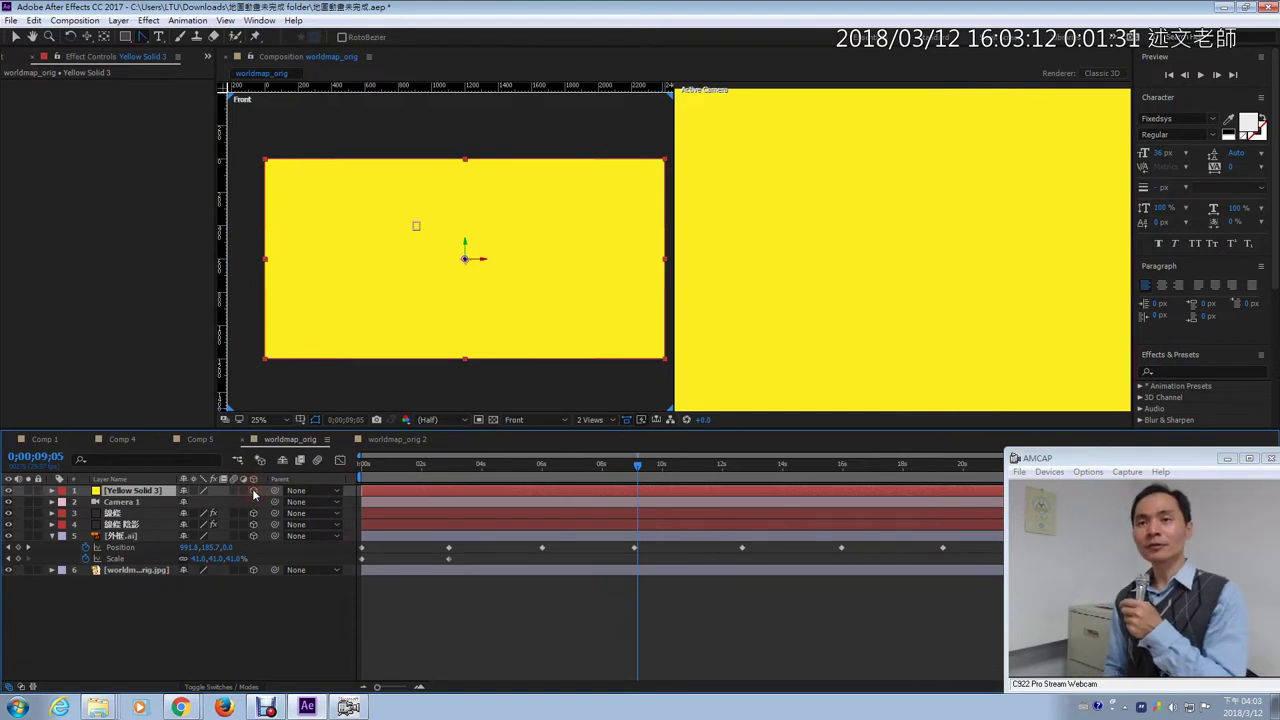
- Change the yellow solid's colour to orange FE9500 and move its layer directly below Camera 1
left_click(119, 21)
left_click(132, 48)
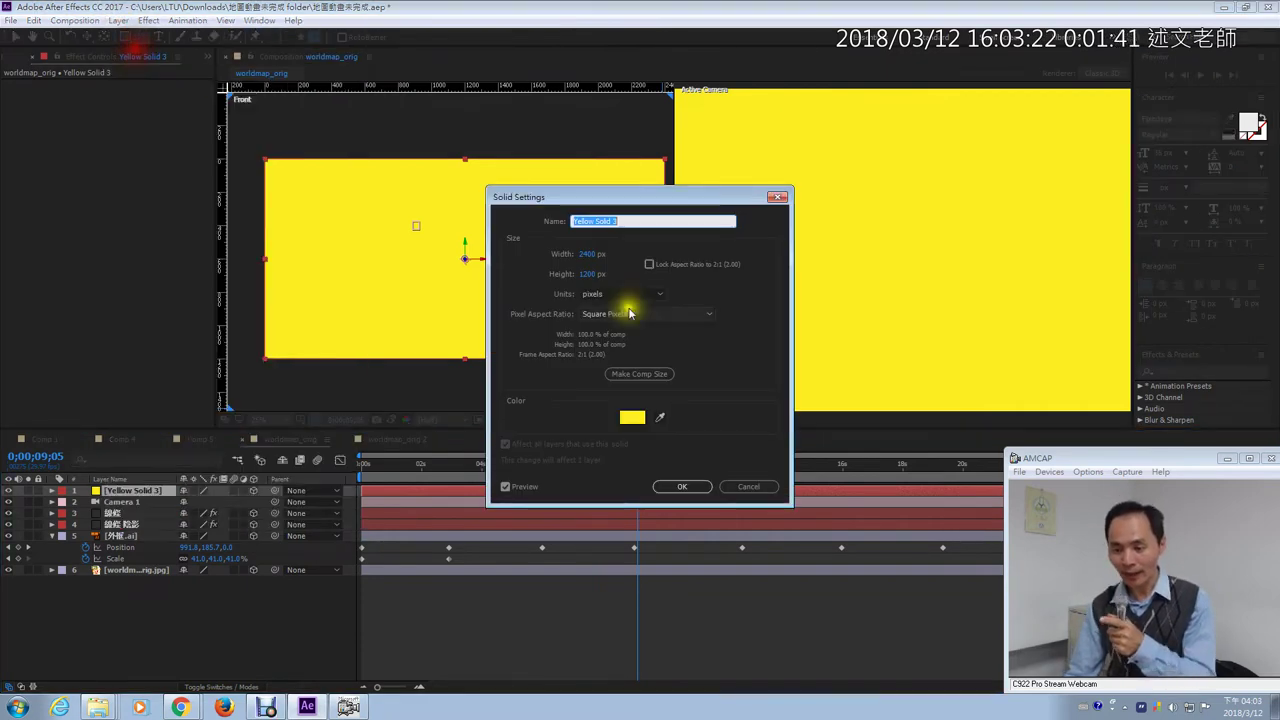
left_click(632, 417)
left_click_drag(666, 320, 673, 420)
mouse_move(638, 300)
left_mouse_down()
mouse_move(620, 277)
mouse_move(651, 268)
left_mouse_up()
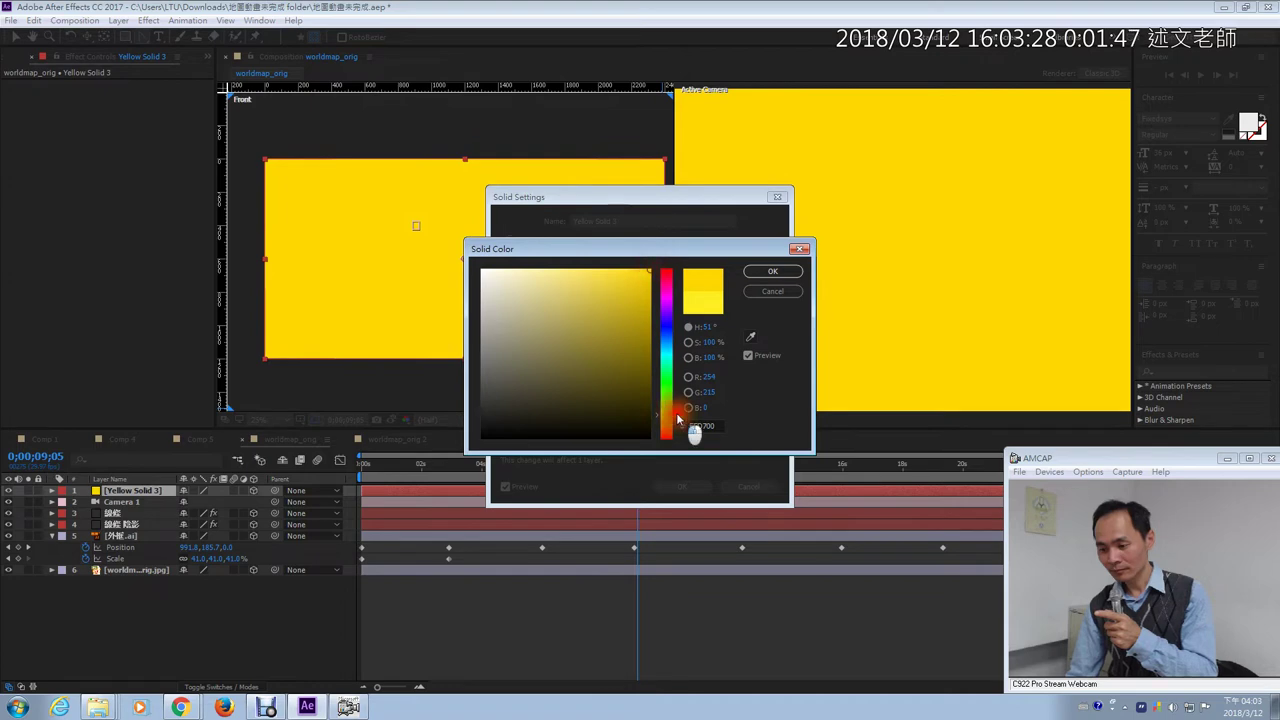
left_click_drag(678, 420, 678, 429)
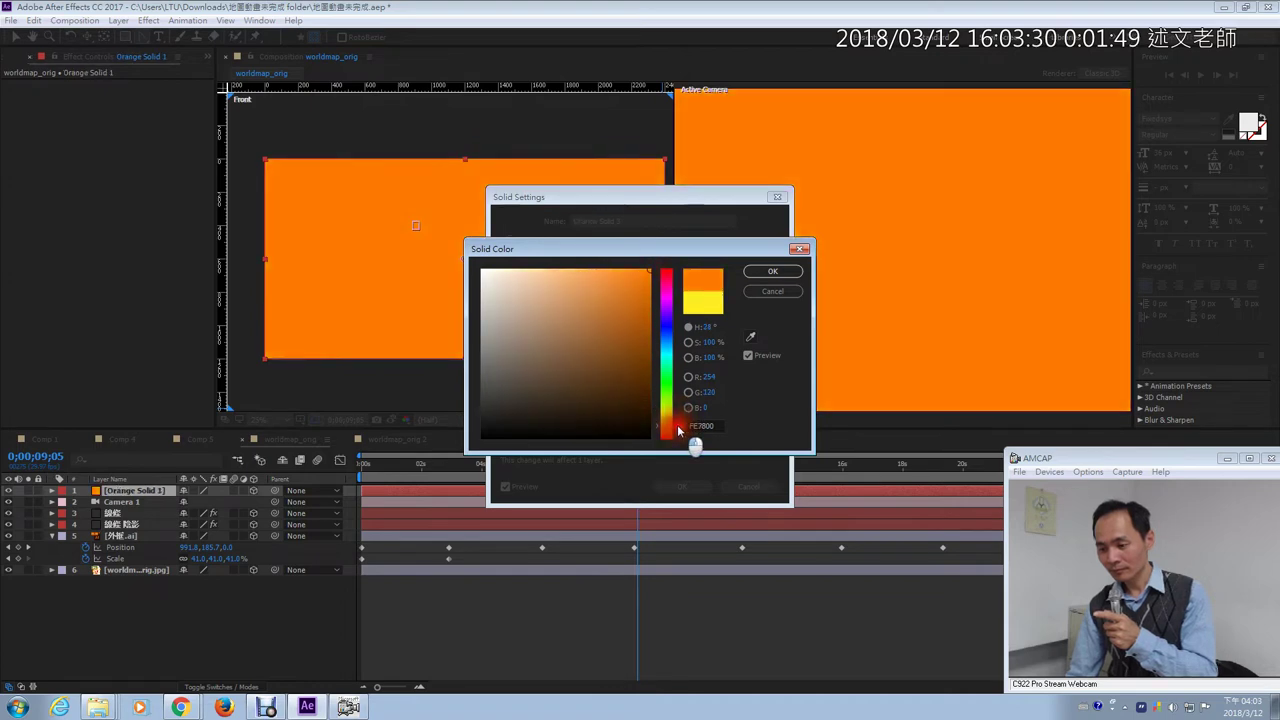
left_click_drag(678, 429, 678, 428)
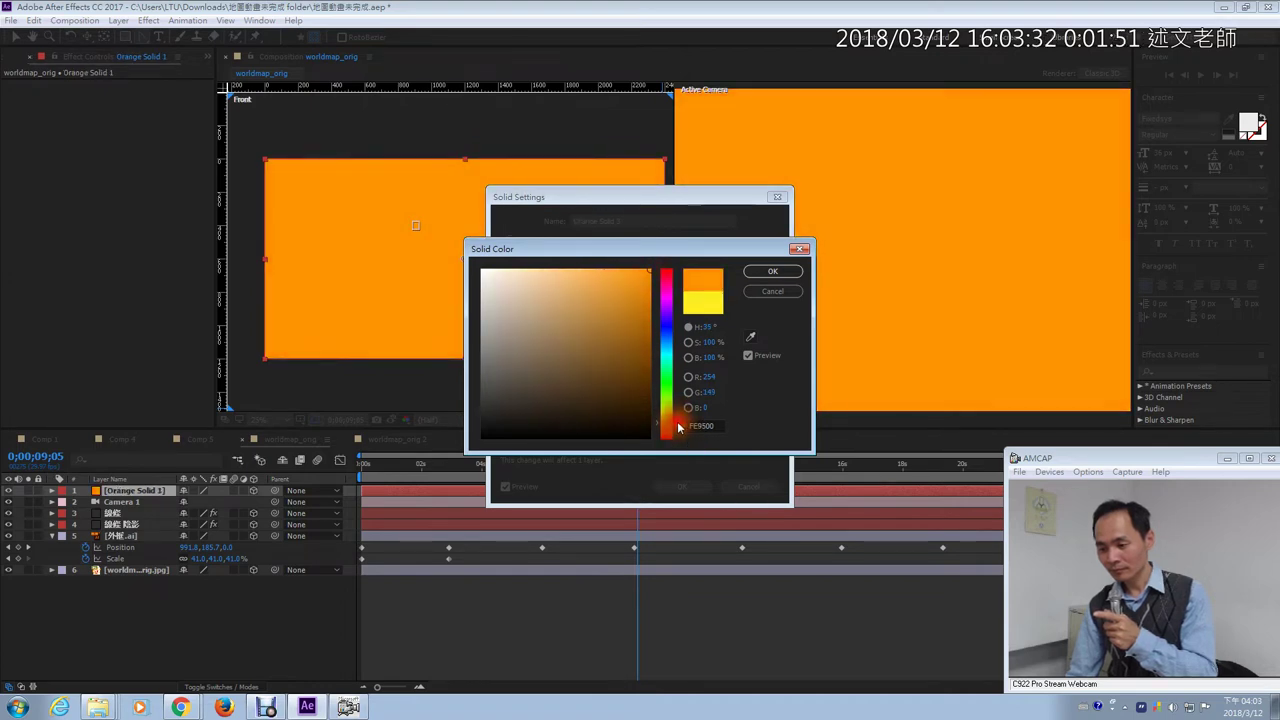
left_click(768, 272)
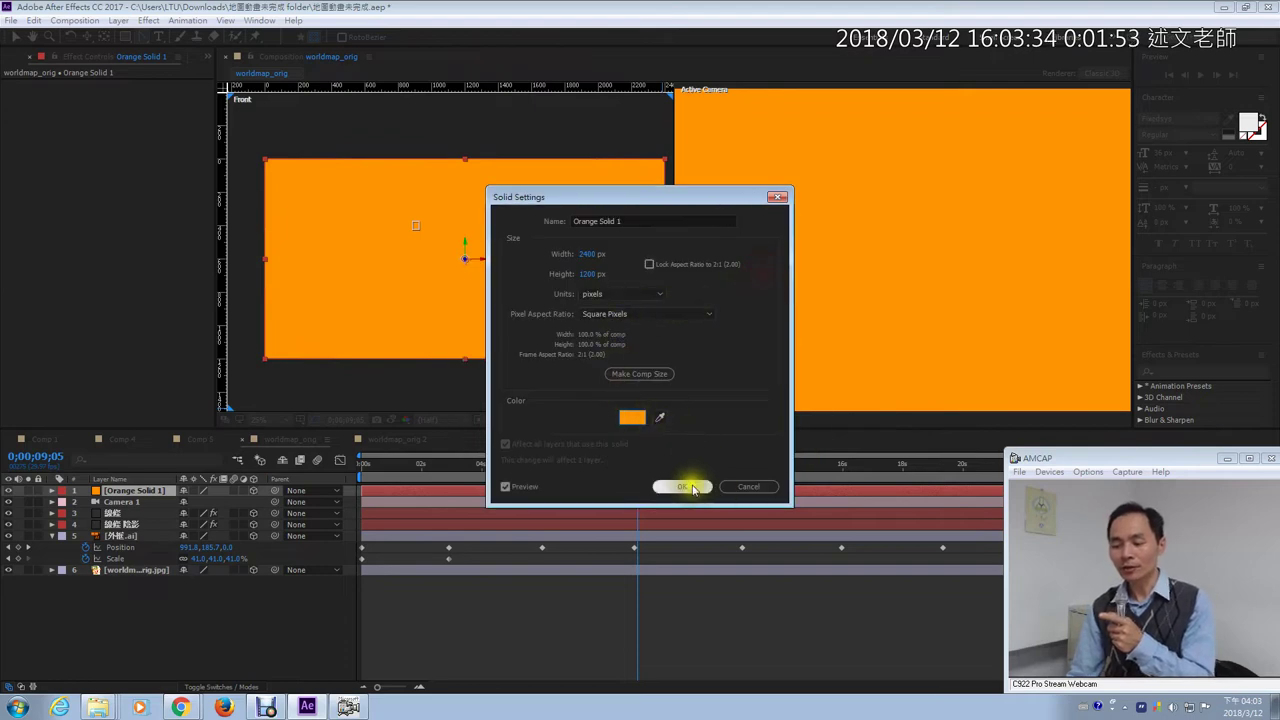
left_click(684, 487)
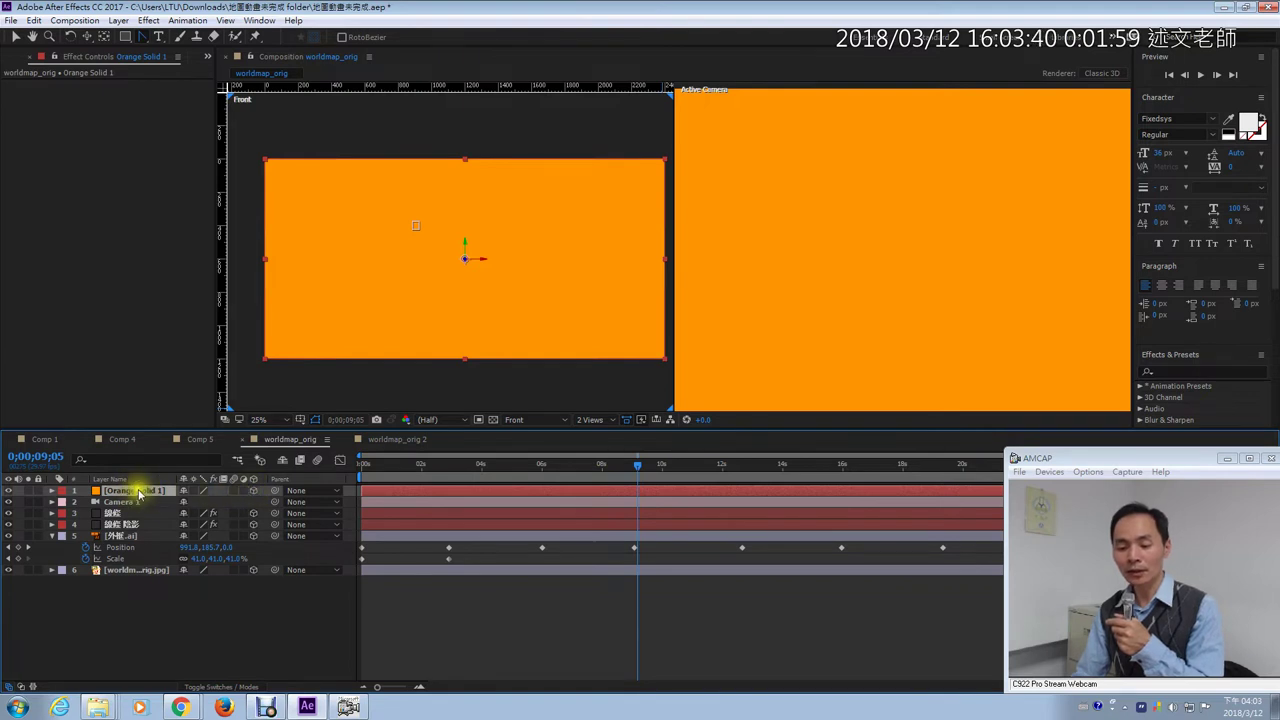
left_click_drag(138, 496, 150, 508)
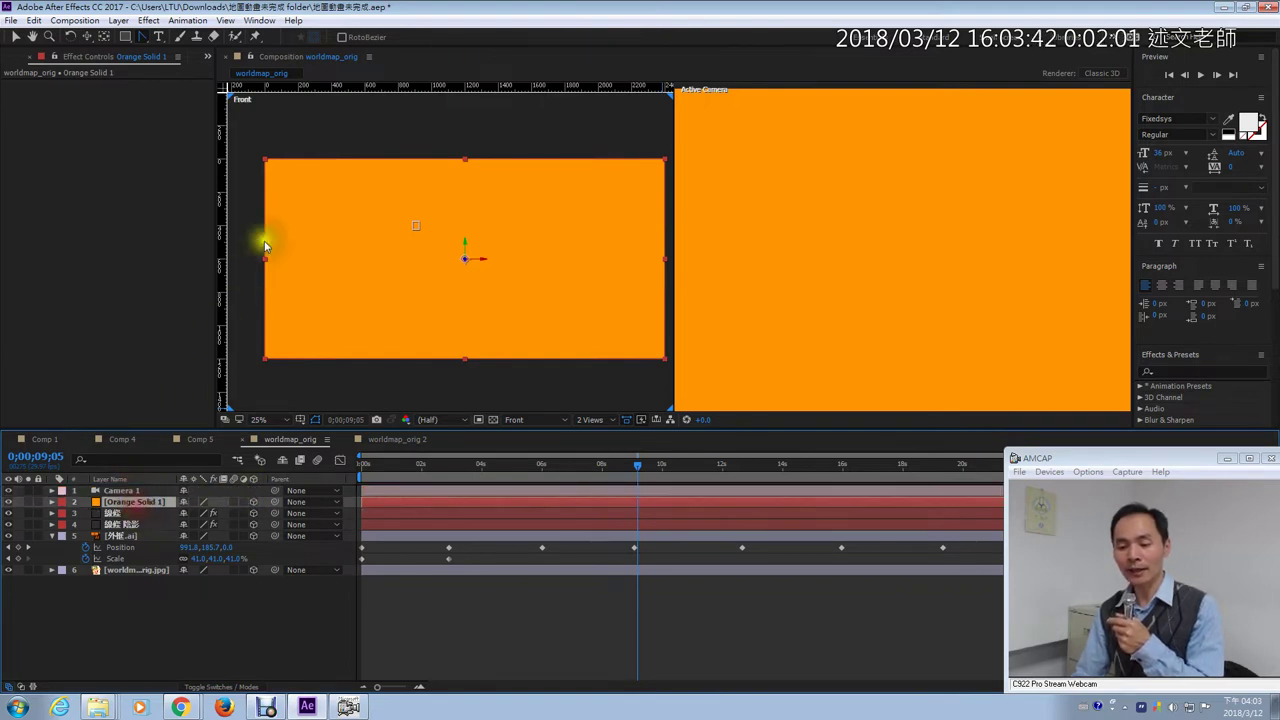
- Place vertical guides at about 1000, 1200 and 1400 px in the Front view, plus one horizontal guide above and one below the solid's centre
left_click_drag(219, 133, 462, 138)
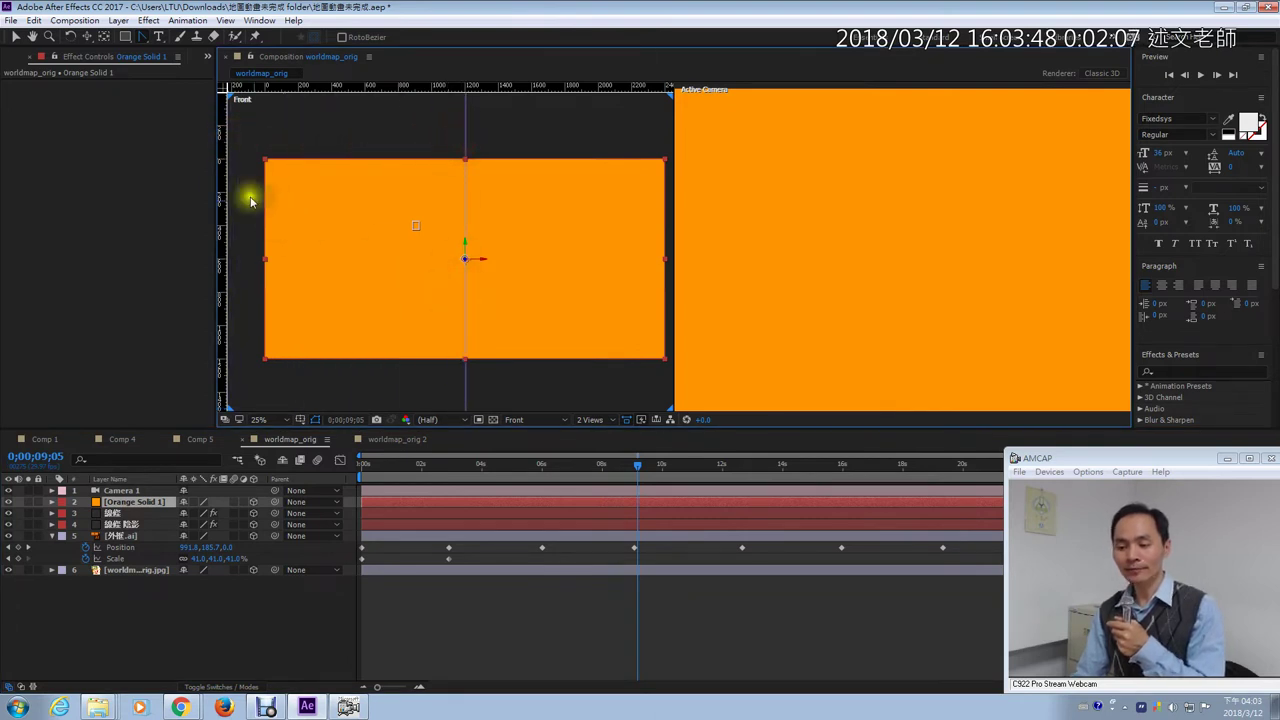
left_click_drag(226, 148, 437, 162)
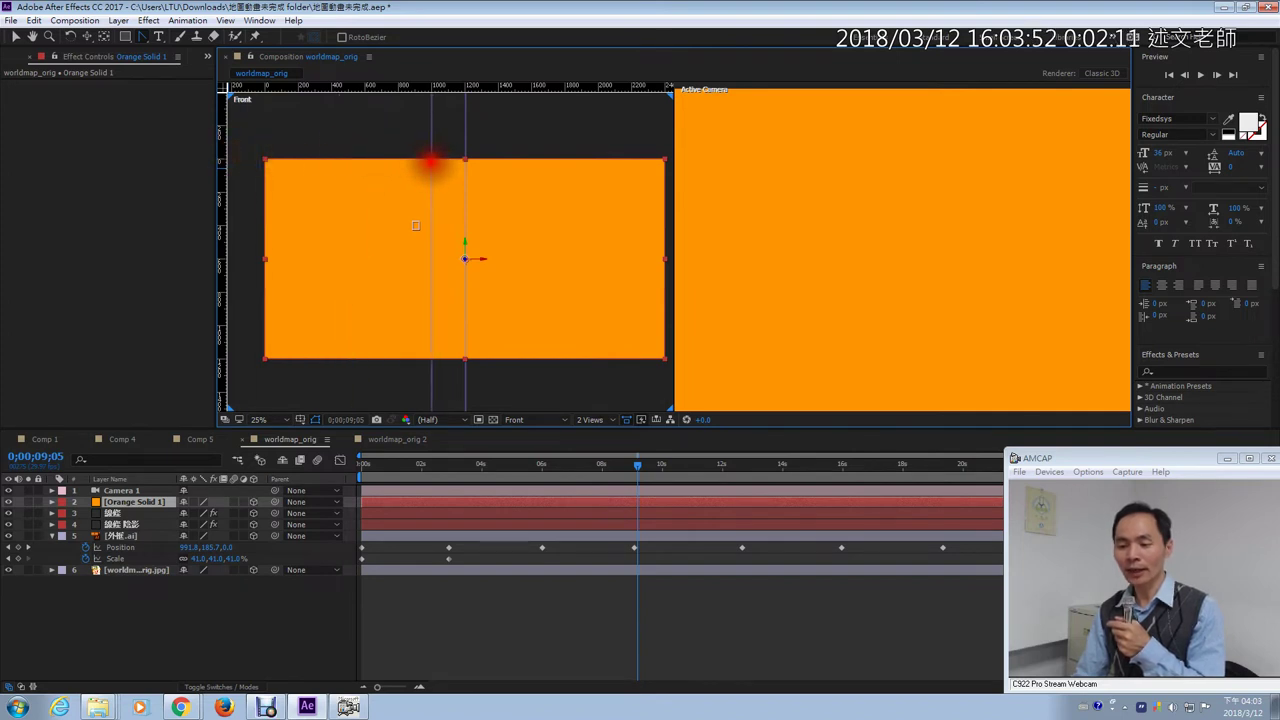
left_click_drag(218, 157, 501, 147)
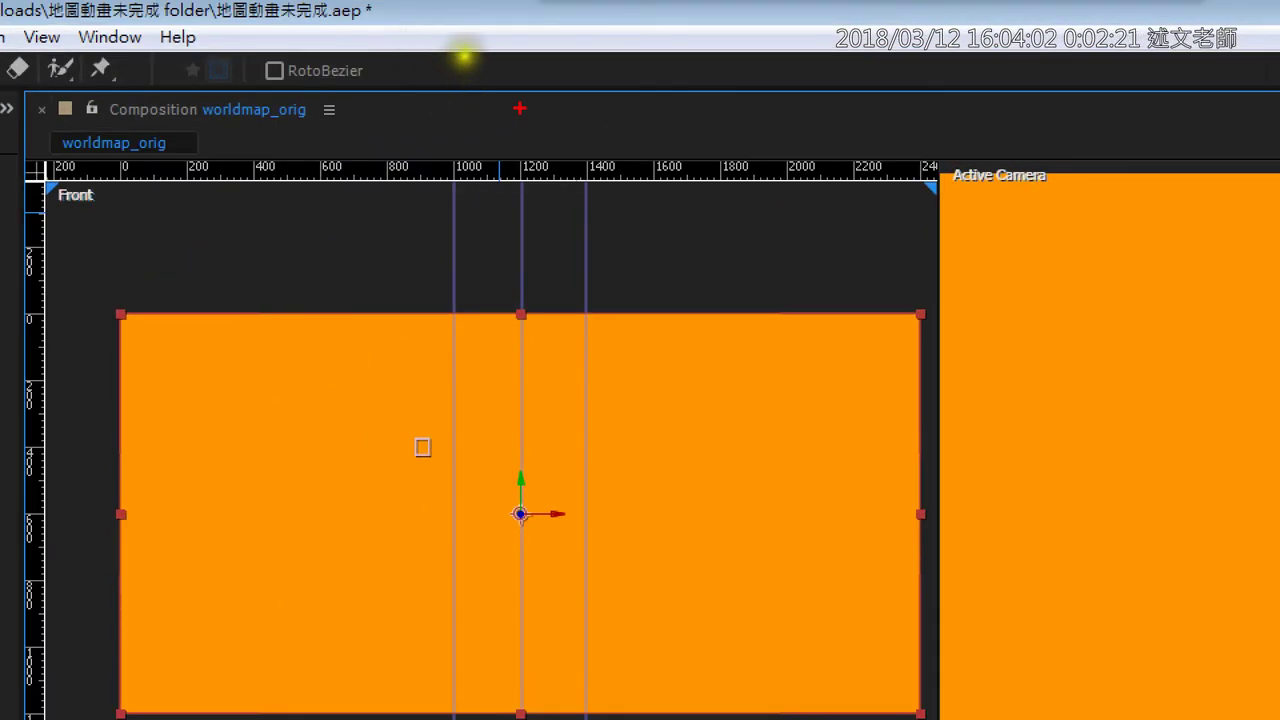
left_click(466, 71)
mouse_move(476, 113)
left_mouse_down()
mouse_move(464, 155)
mouse_move(498, 142)
left_mouse_up()
mouse_move(608, 113)
left_mouse_down()
mouse_move(596, 142)
mouse_move(635, 129)
left_mouse_up()
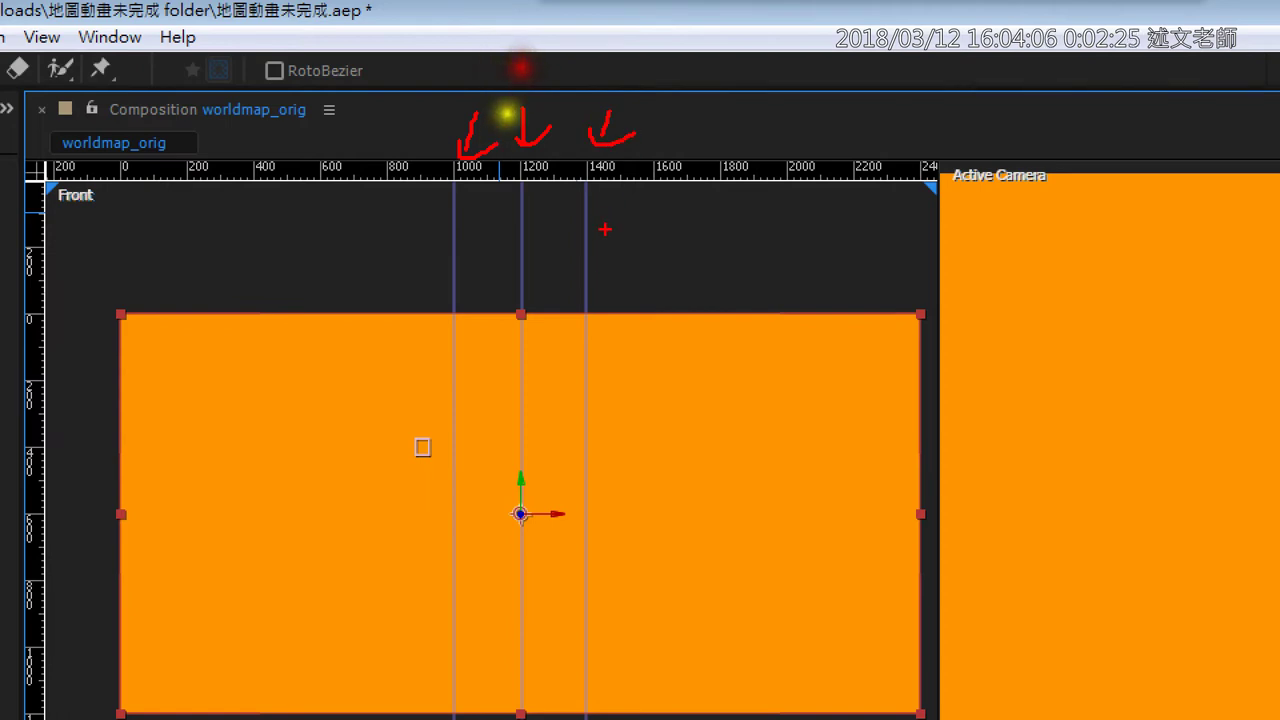
key("Escape")
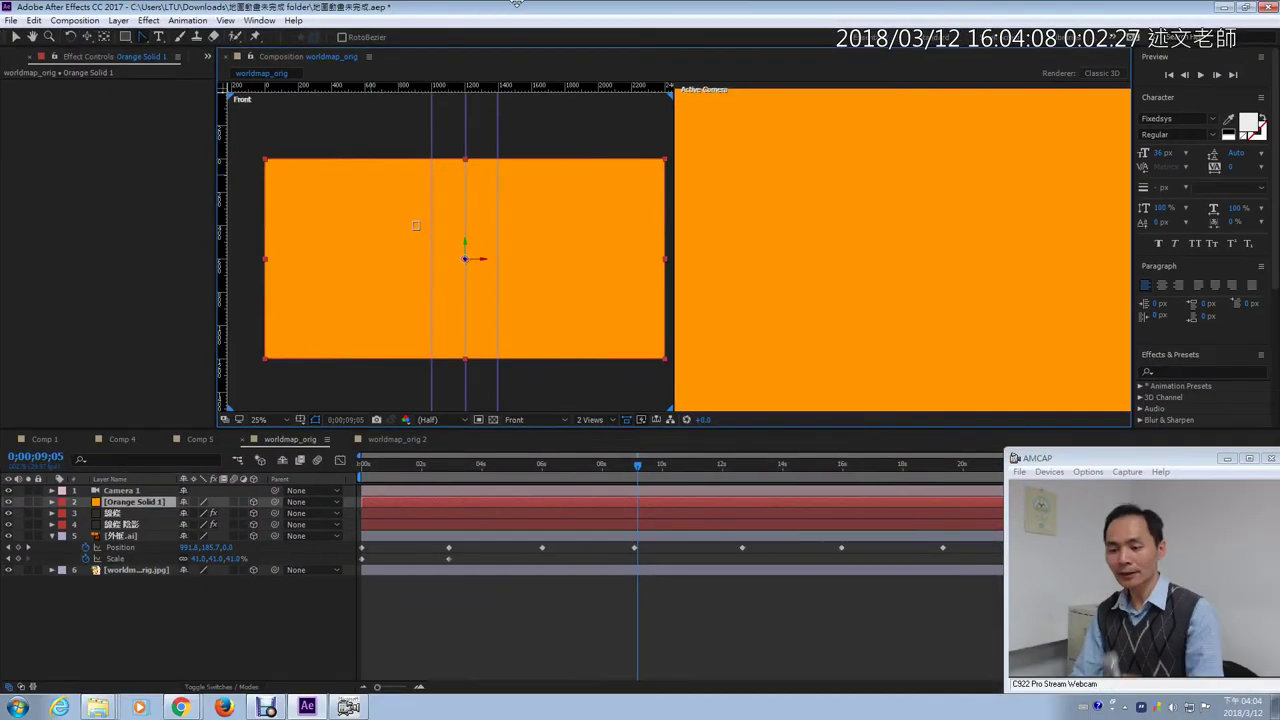
left_click_drag(419, 120, 415, 213)
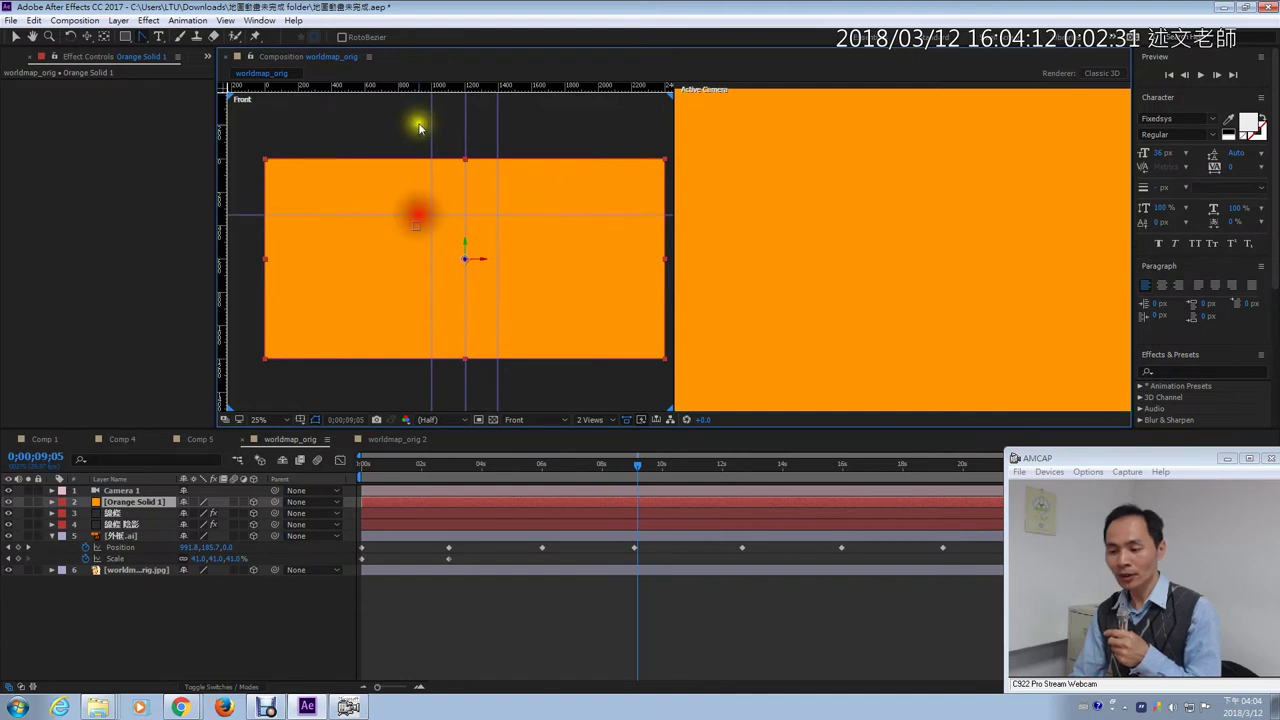
left_click_drag(413, 87, 404, 283)
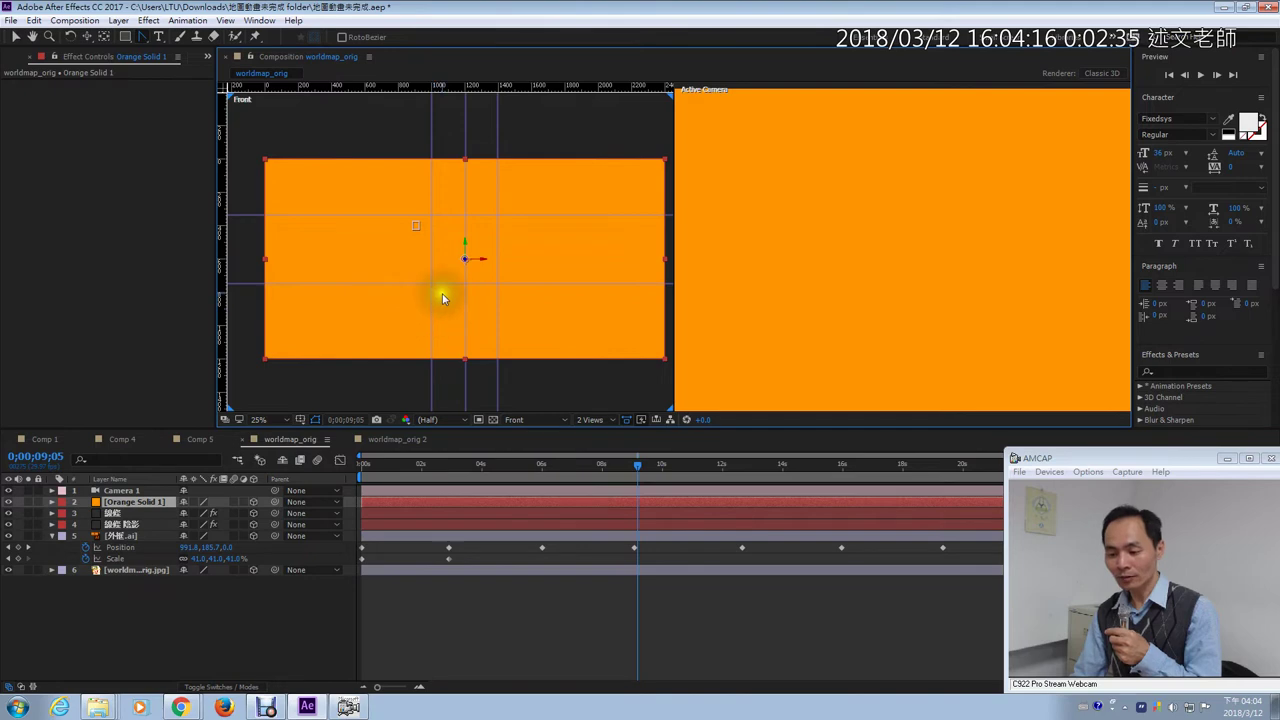
- Look at the finished arrow on the route line in Comp 5, and return to the worldmap_orig composition
left_click(201, 440)
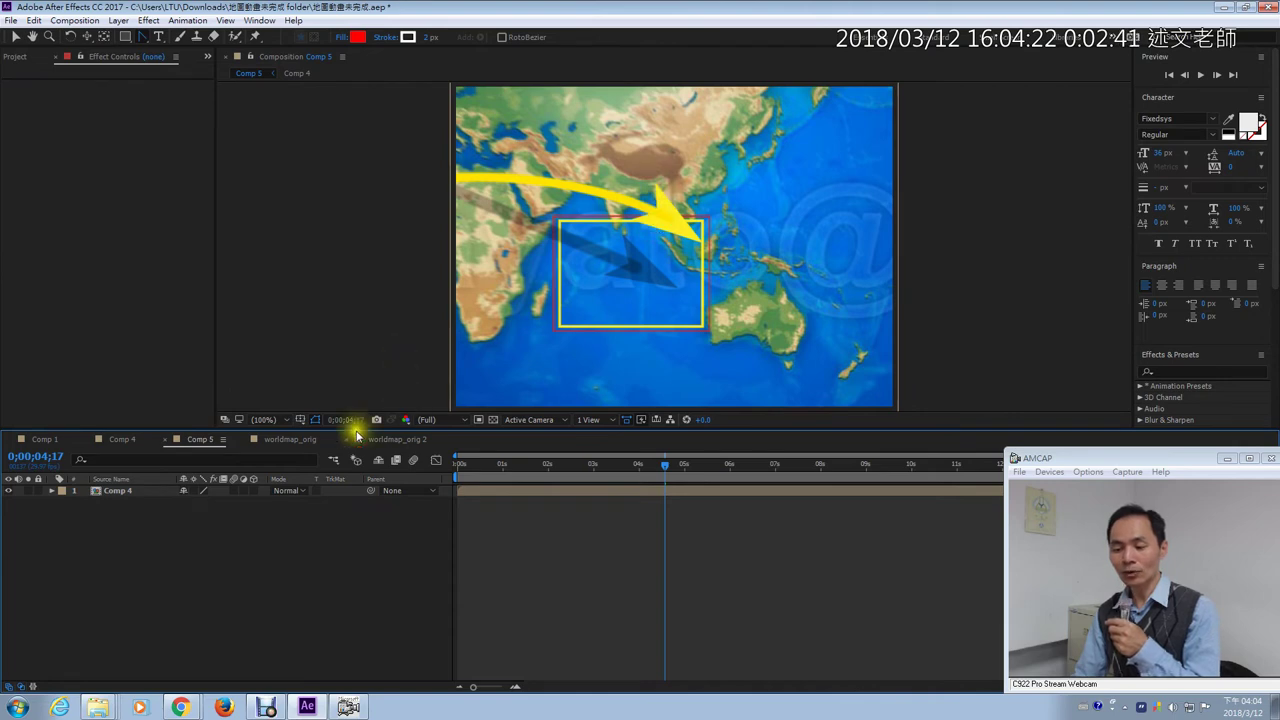
left_click(300, 439)
left_click(447, 283)
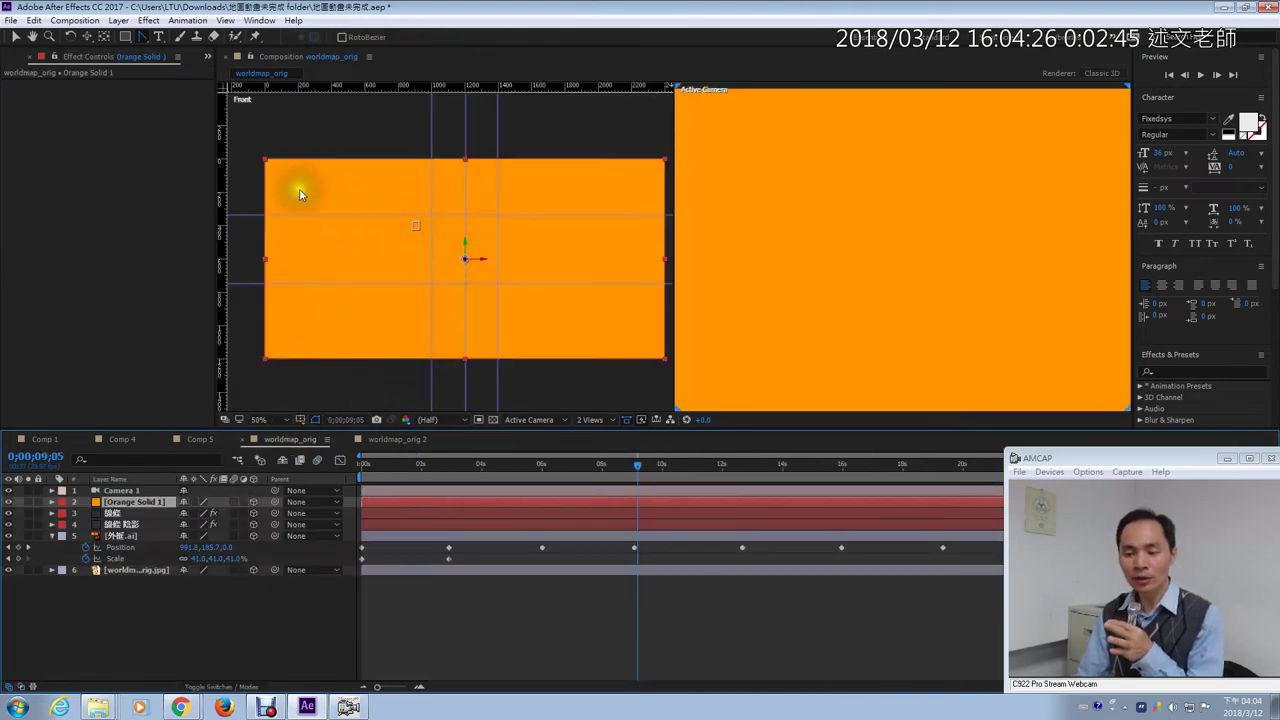
- Activate the Pen tool and show the rulers in the Active Camera view
left_click_drag(143, 40, 178, 40)
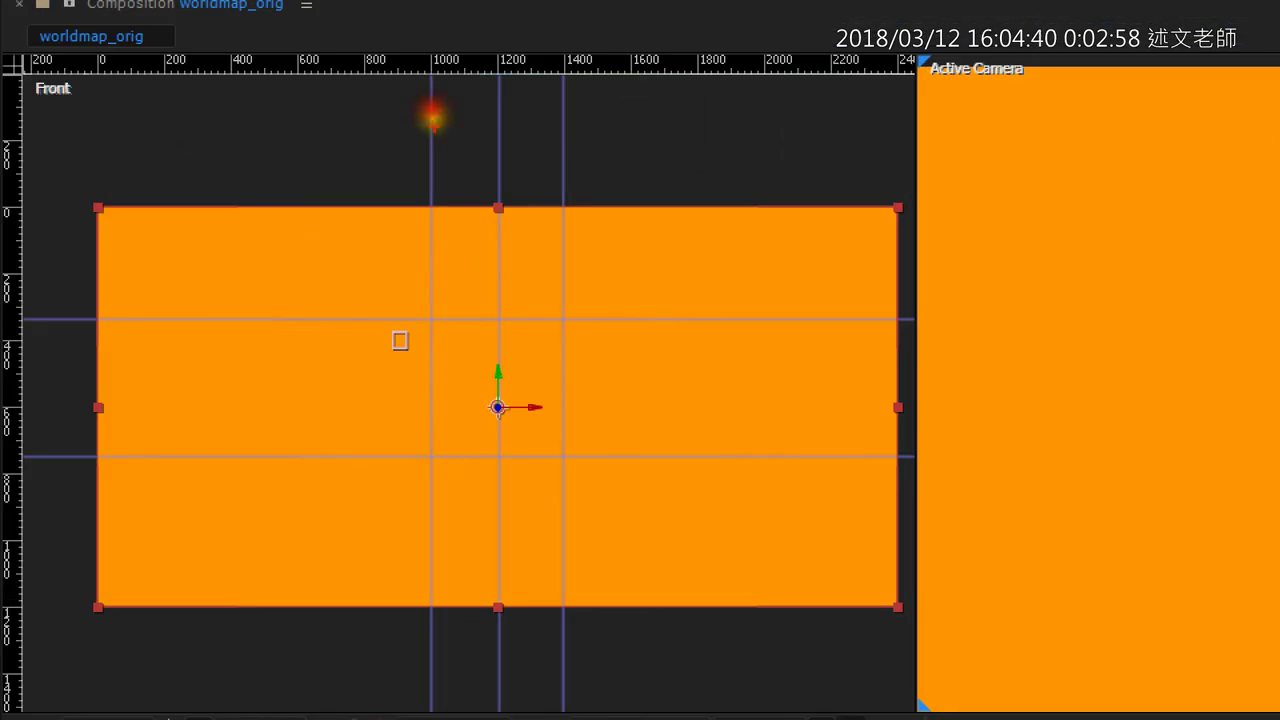
mouse_move(432, 117)
left_mouse_down()
mouse_move(429, 149)
mouse_move(487, 143)
left_mouse_up()
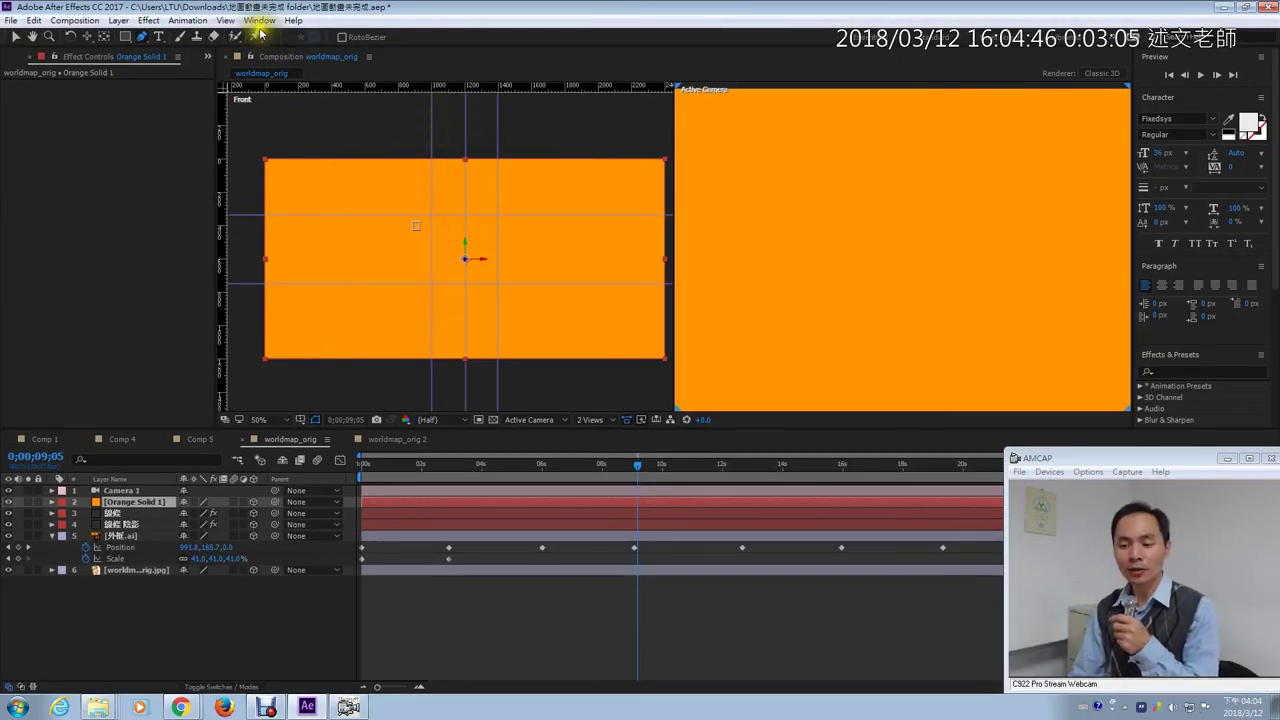
left_click(227, 21)
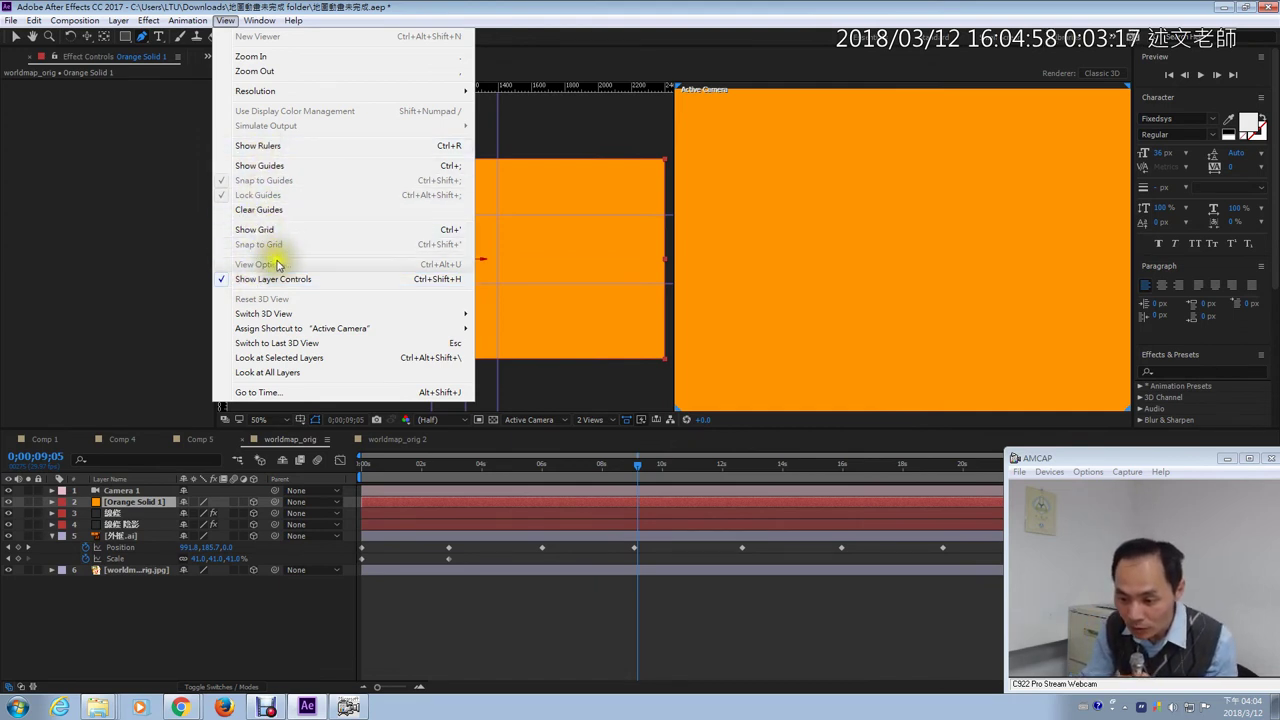
mouse_move(293, 333)
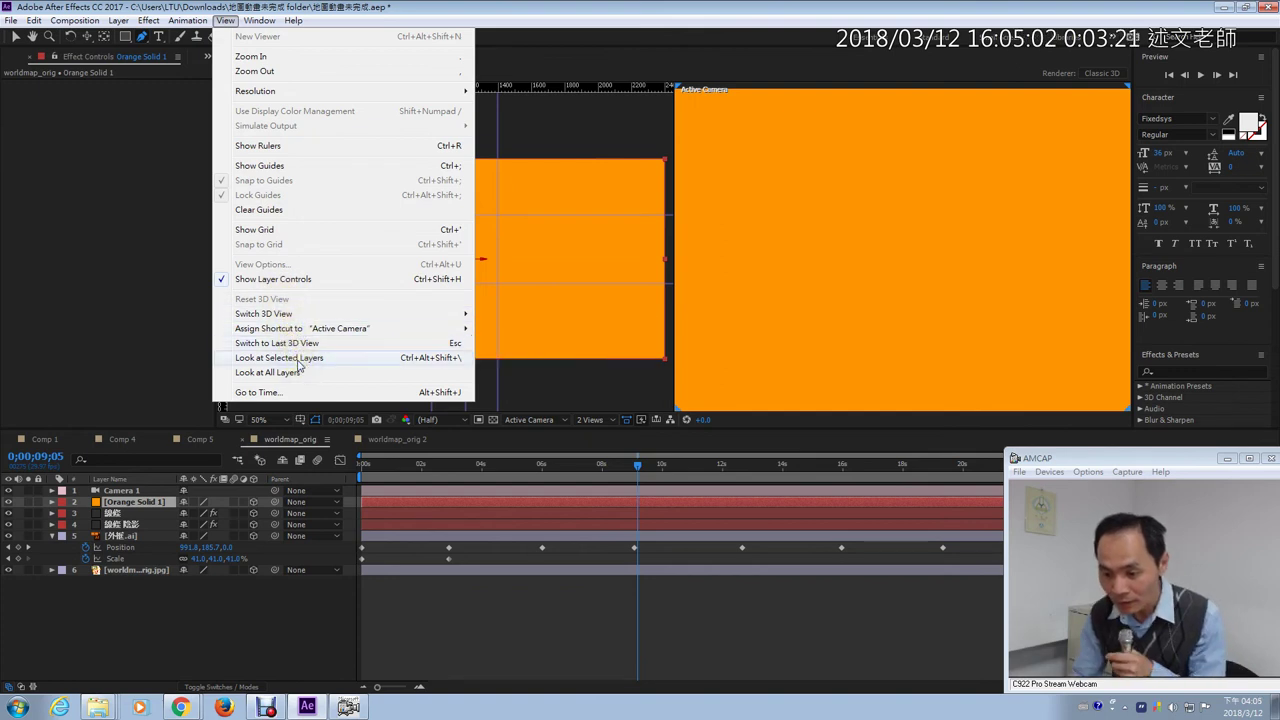
left_click(280, 147)
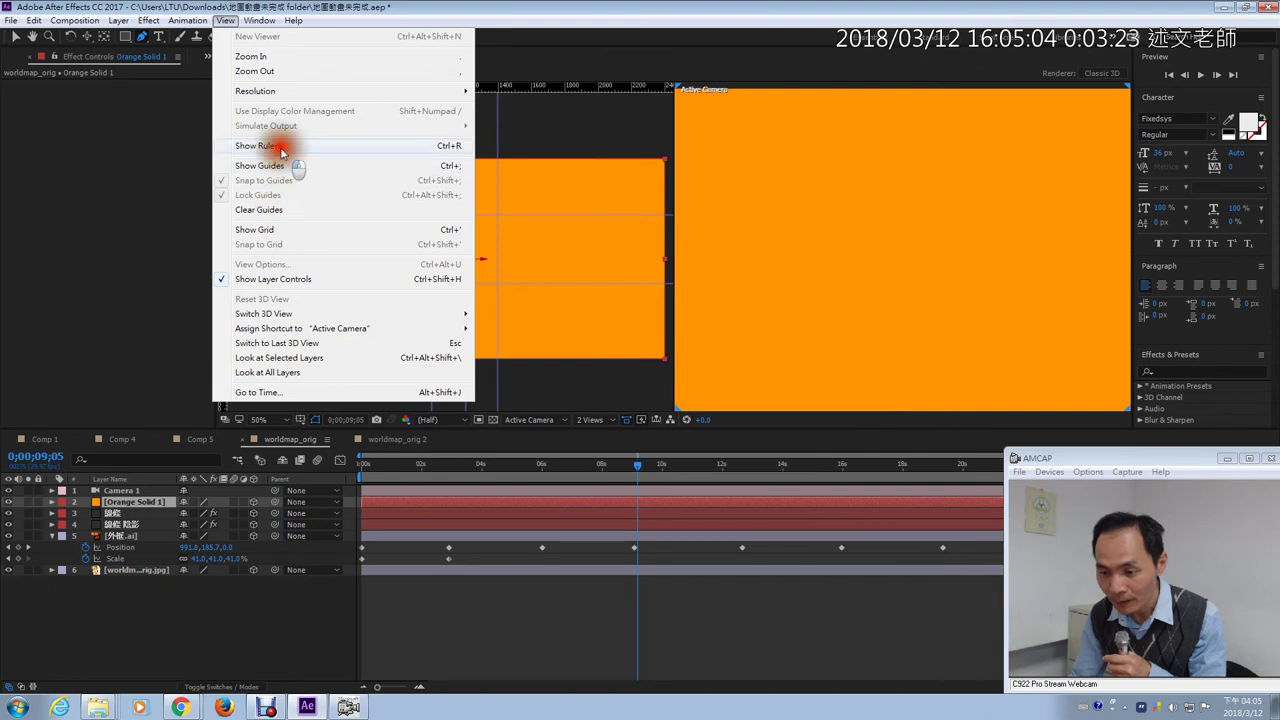
- Lock the guides in the Front view
left_click(228, 21)
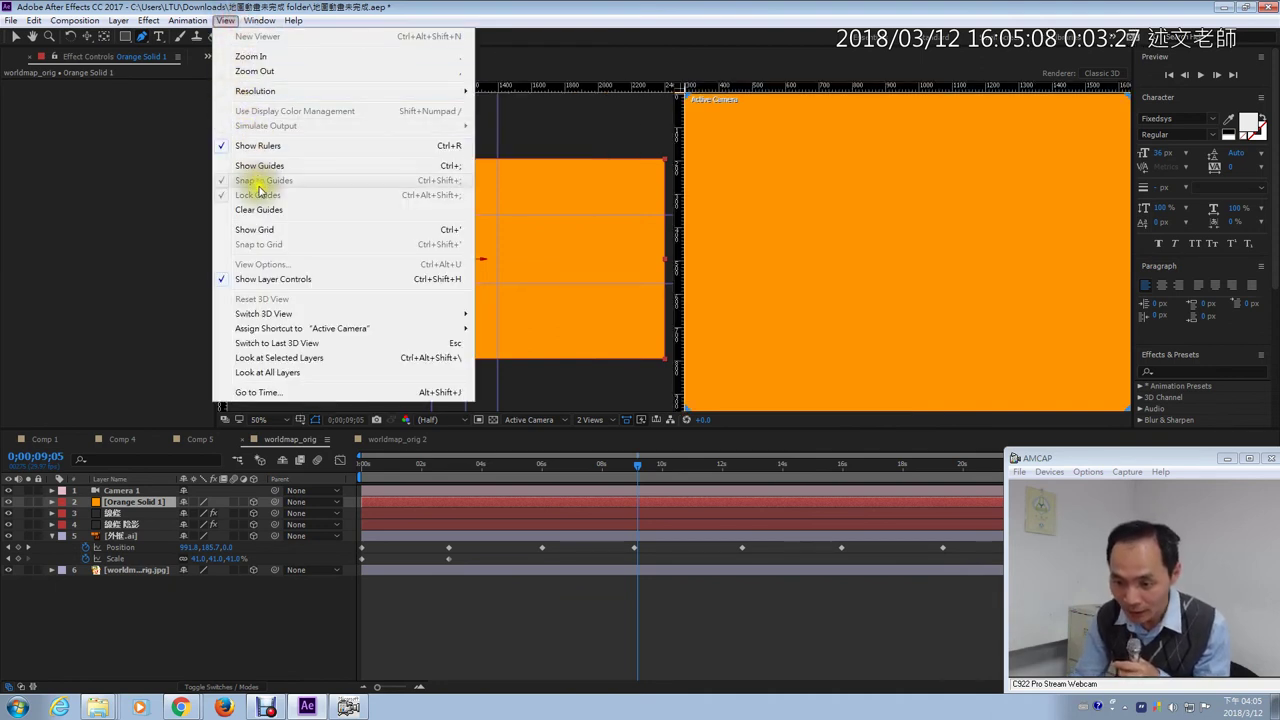
left_click(513, 61)
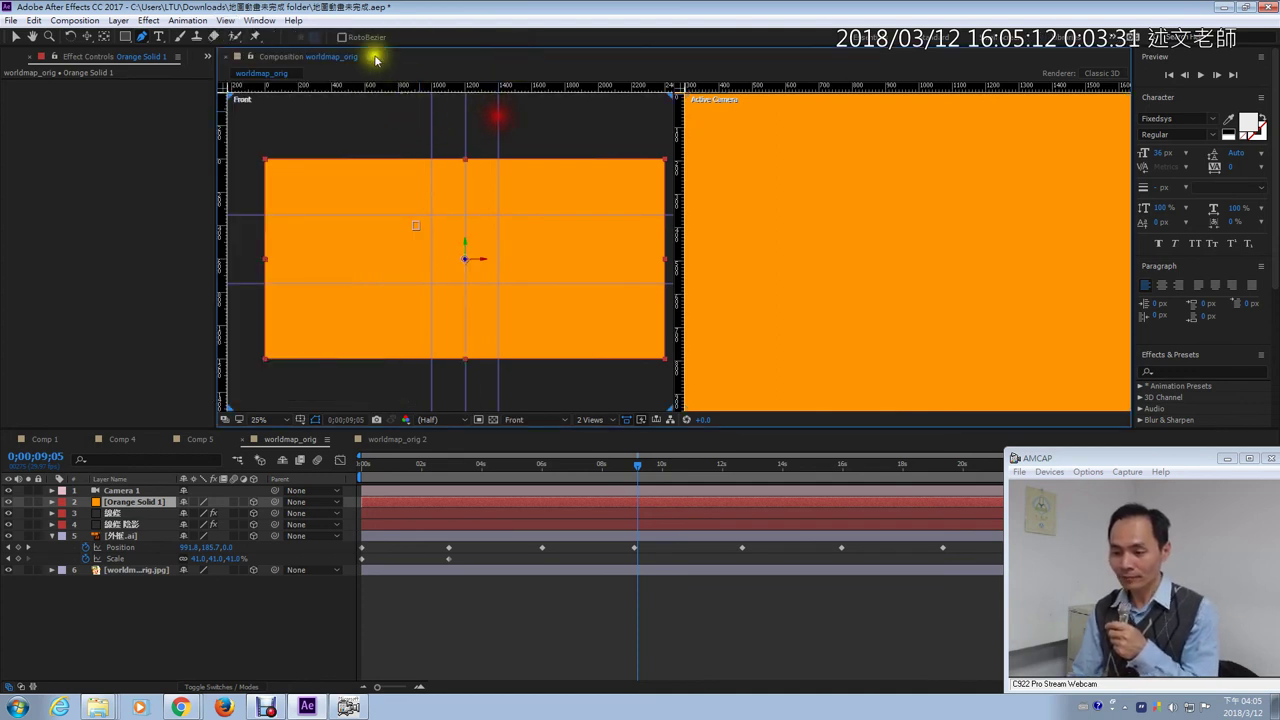
left_click(225, 20)
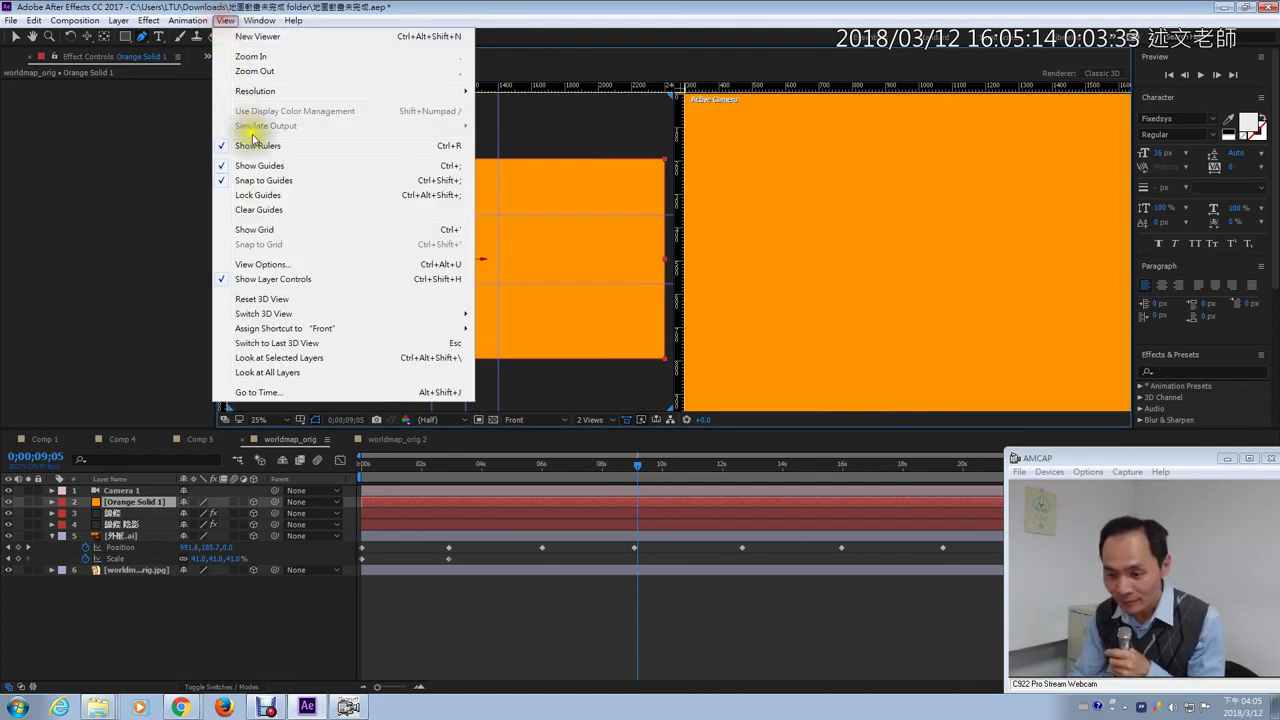
left_click(282, 197)
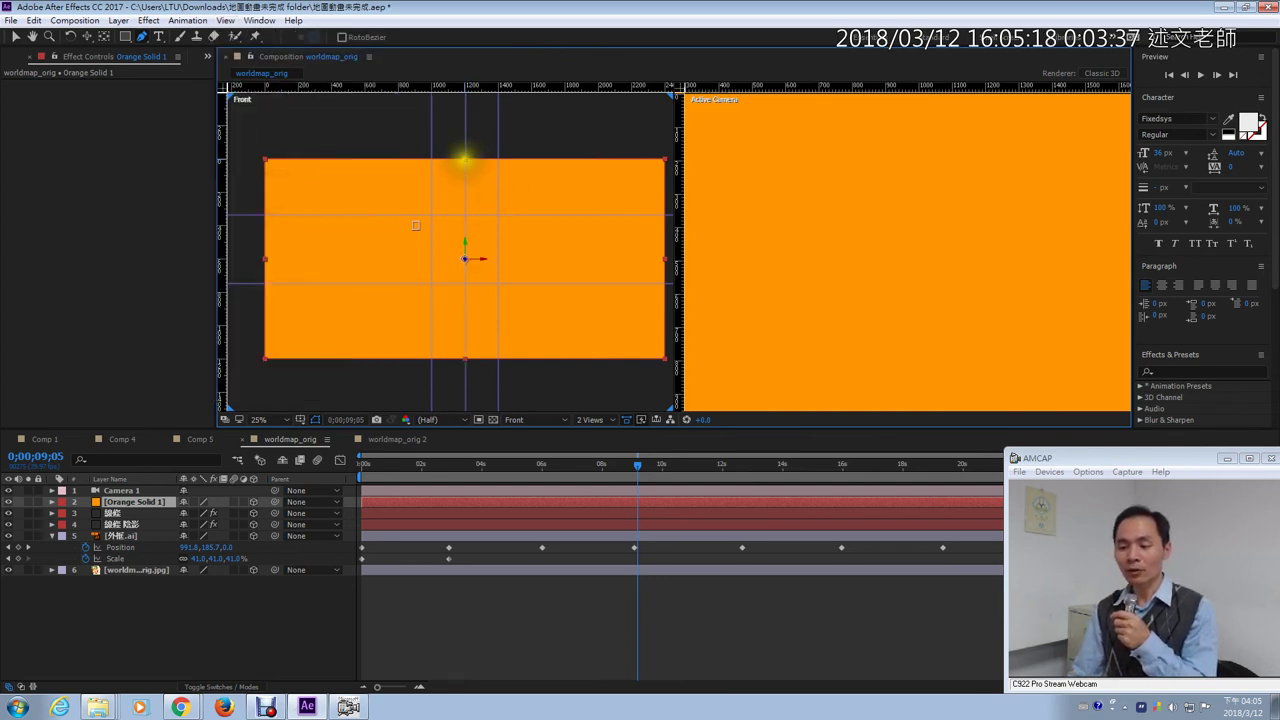
- Draw a closed upward arrowhead mask on the orange solid, with its tip and two corners on guide intersections and a notch on the centre guide
left_click(464, 214)
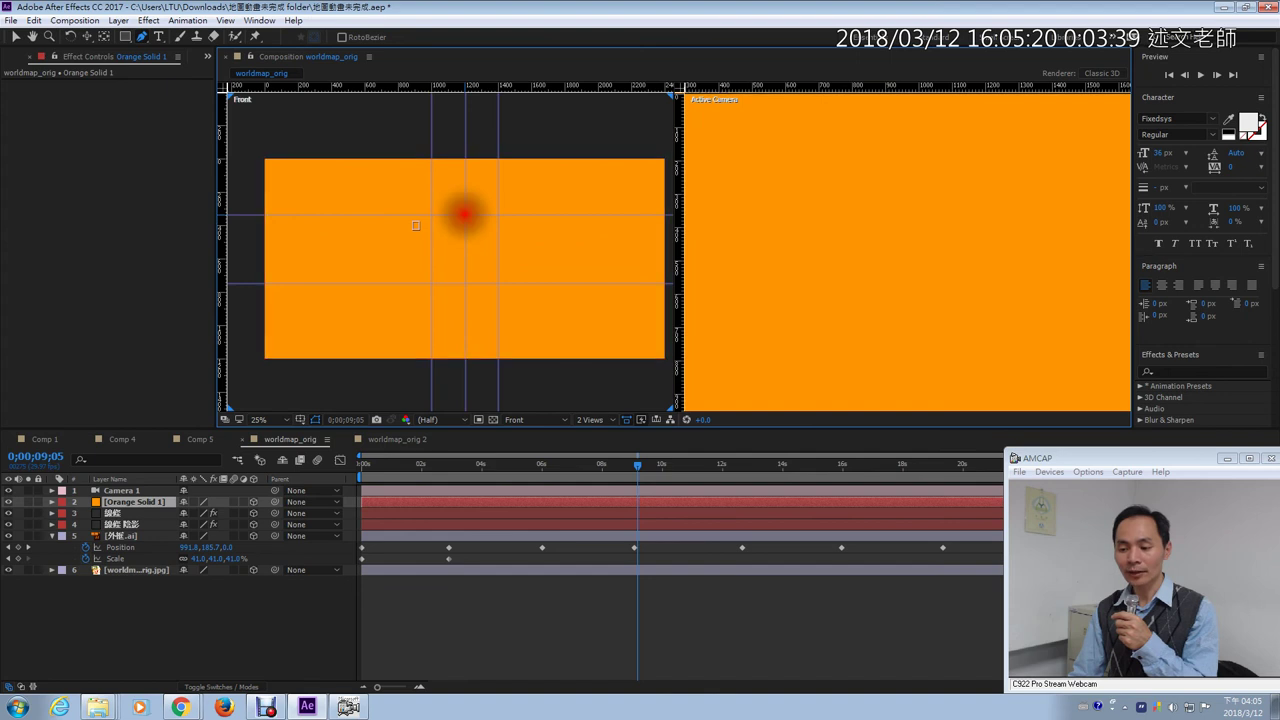
left_click(430, 282)
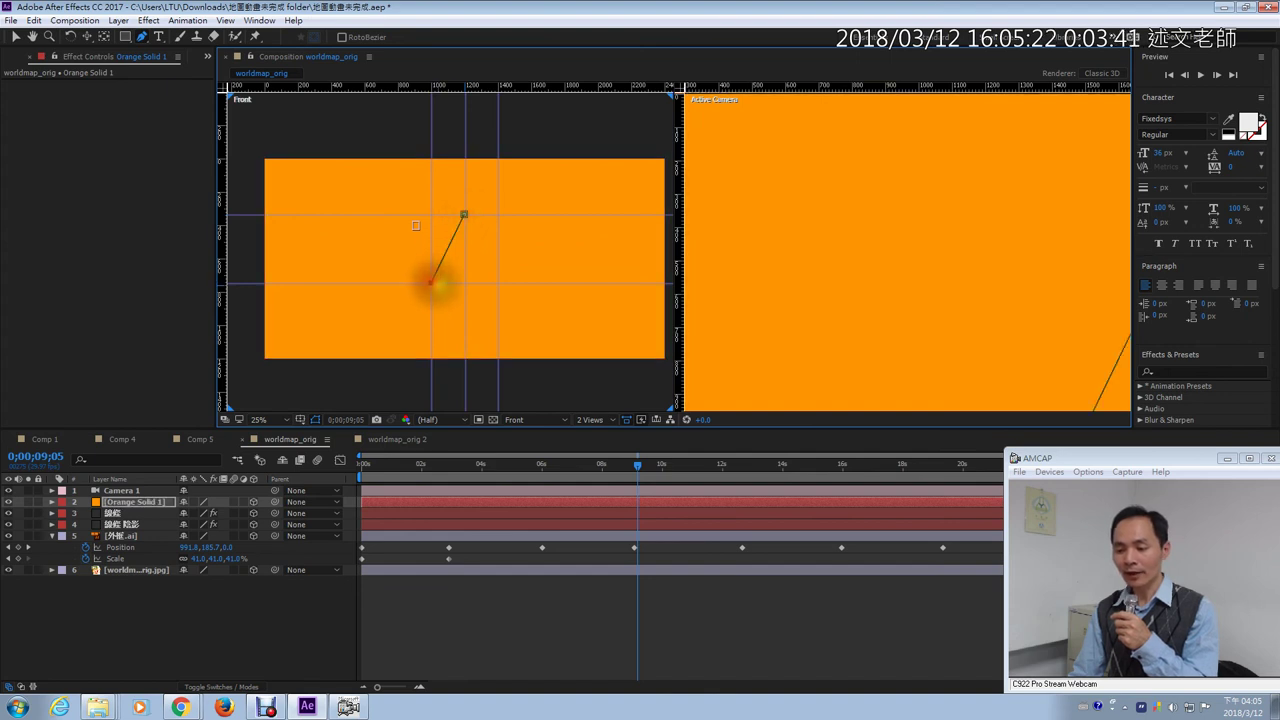
left_click(465, 266)
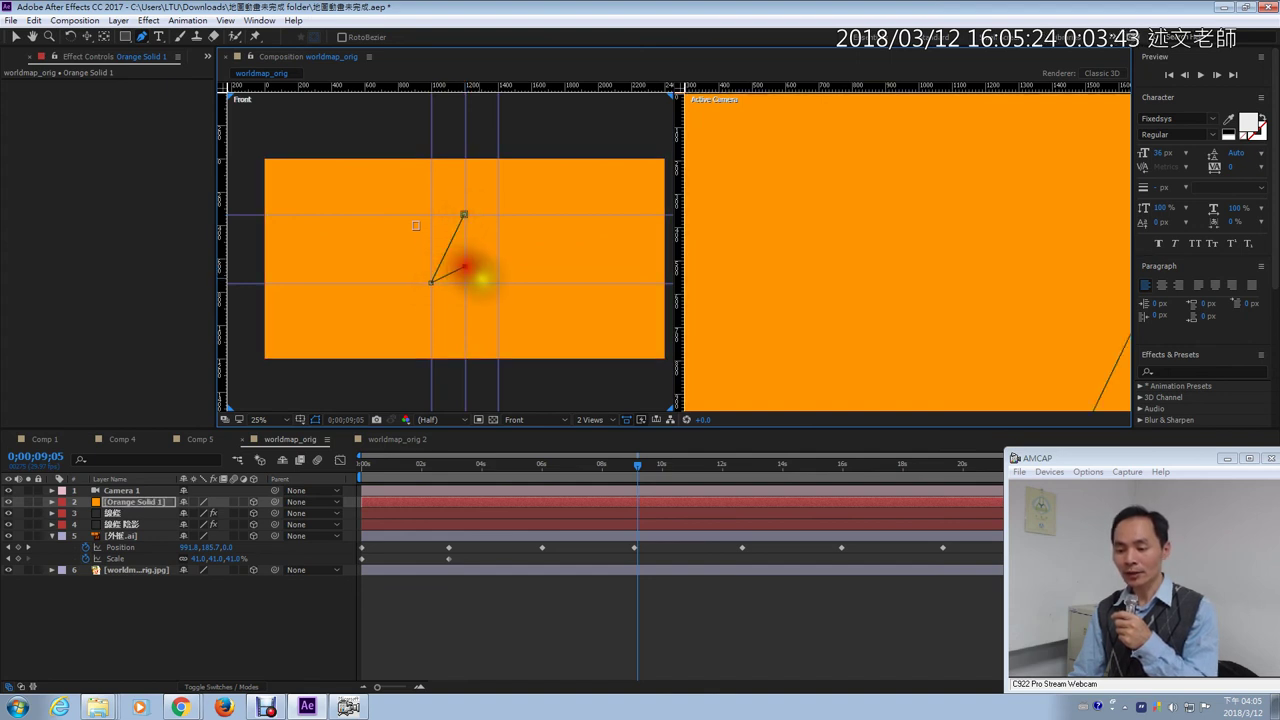
left_click(497, 283)
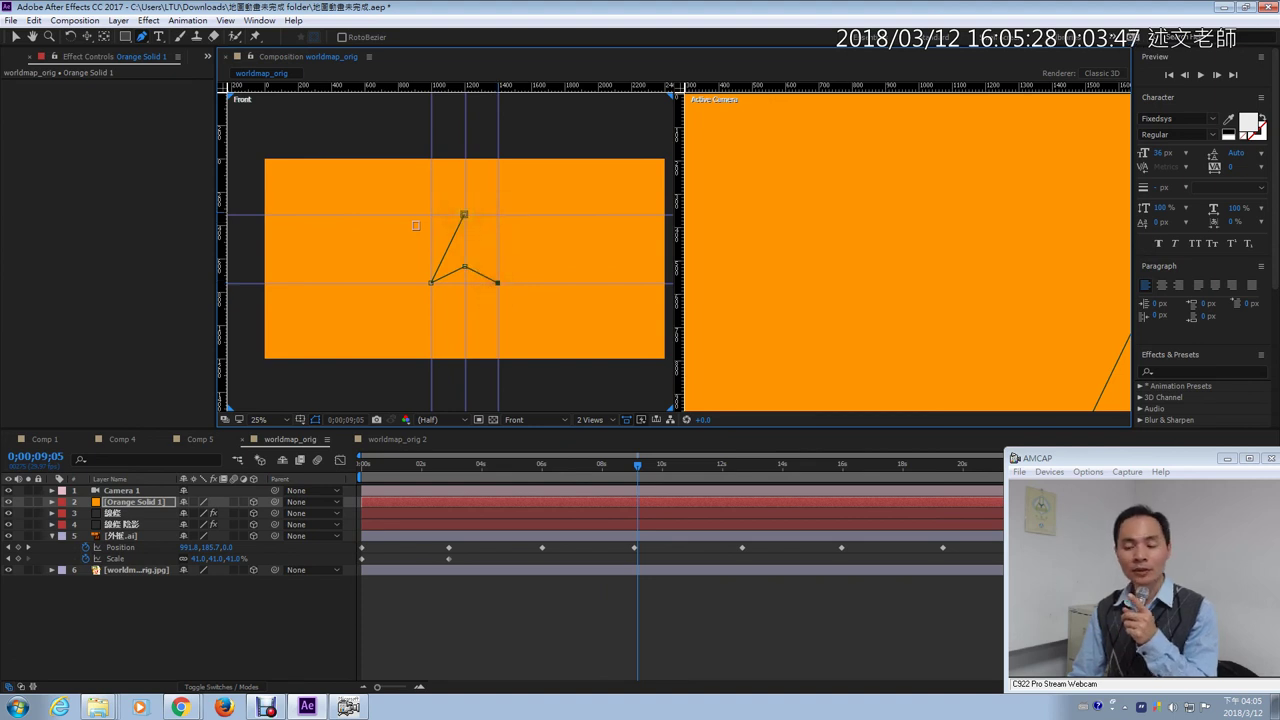
left_click(464, 214)
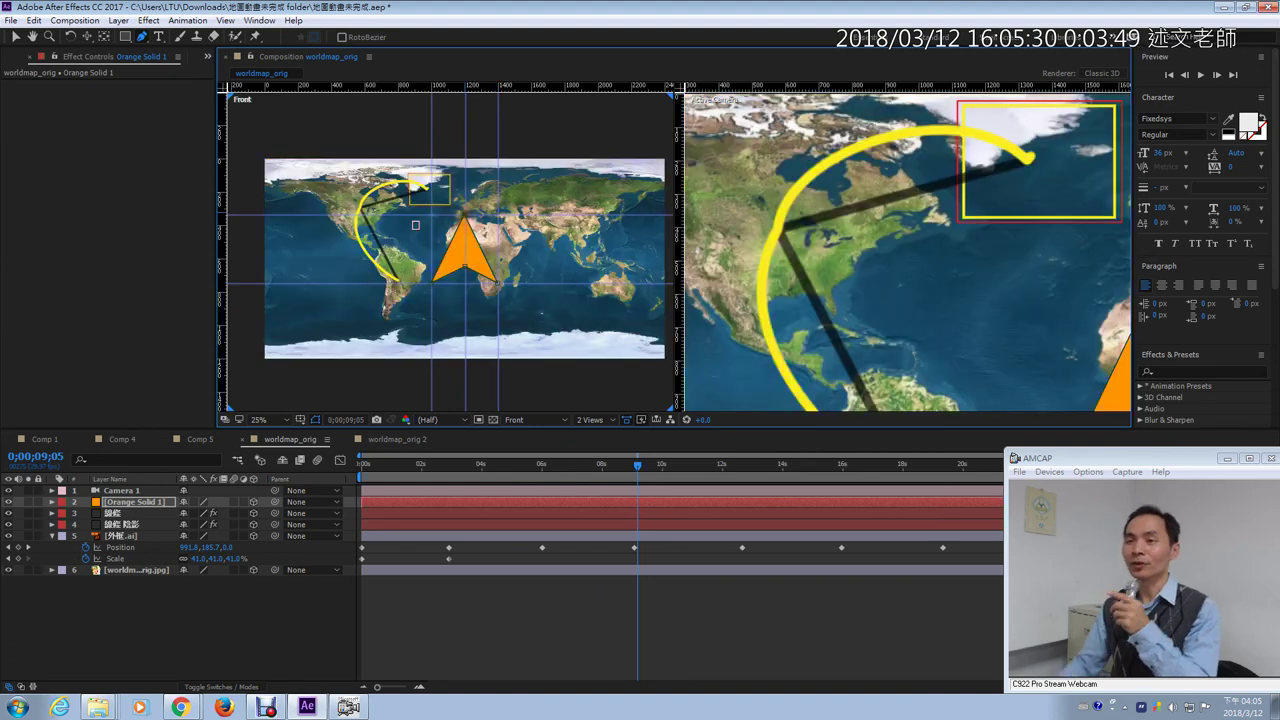